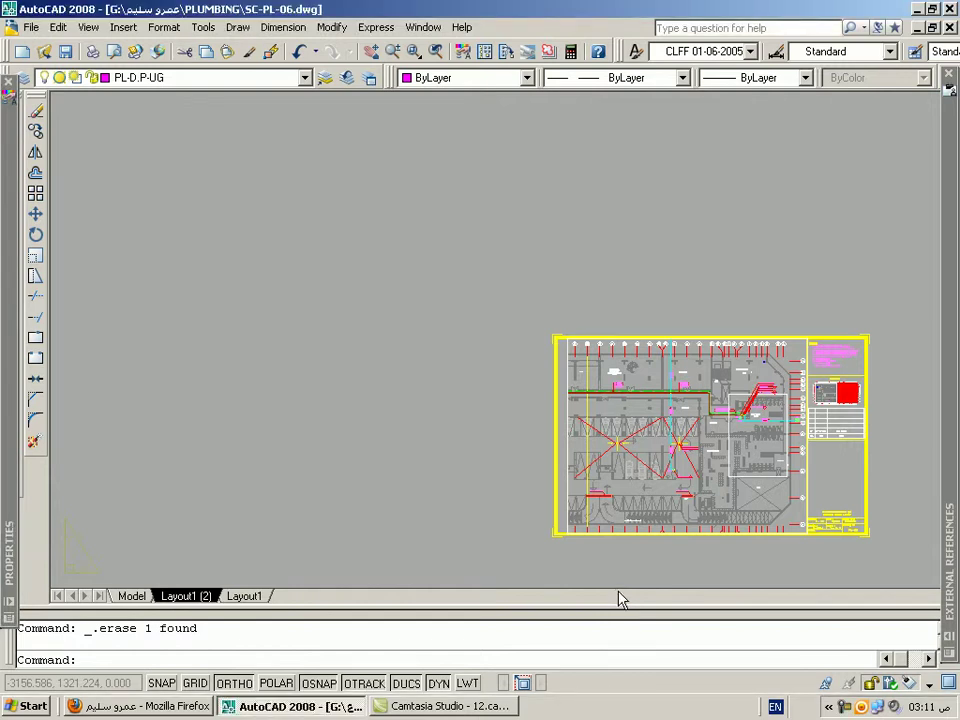
# Step: Close the Express layout tools unused, then pan the plumbing sheet to the centre and zoom in
pyautogui.click(378, 28)
pyautogui.moveTo(406, 87)
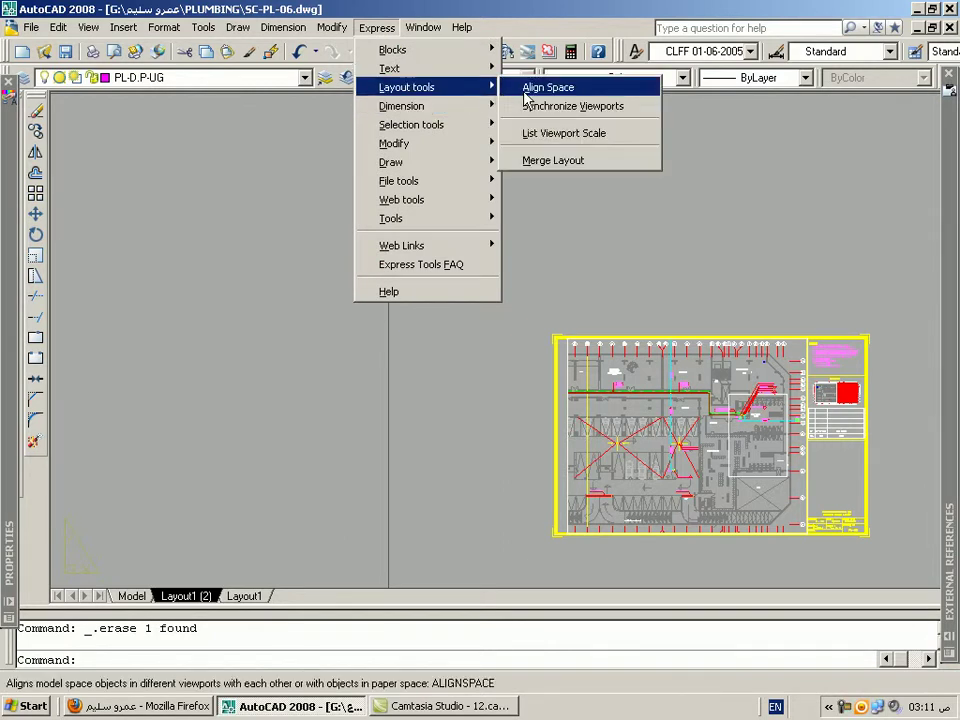
pyautogui.click(724, 259)
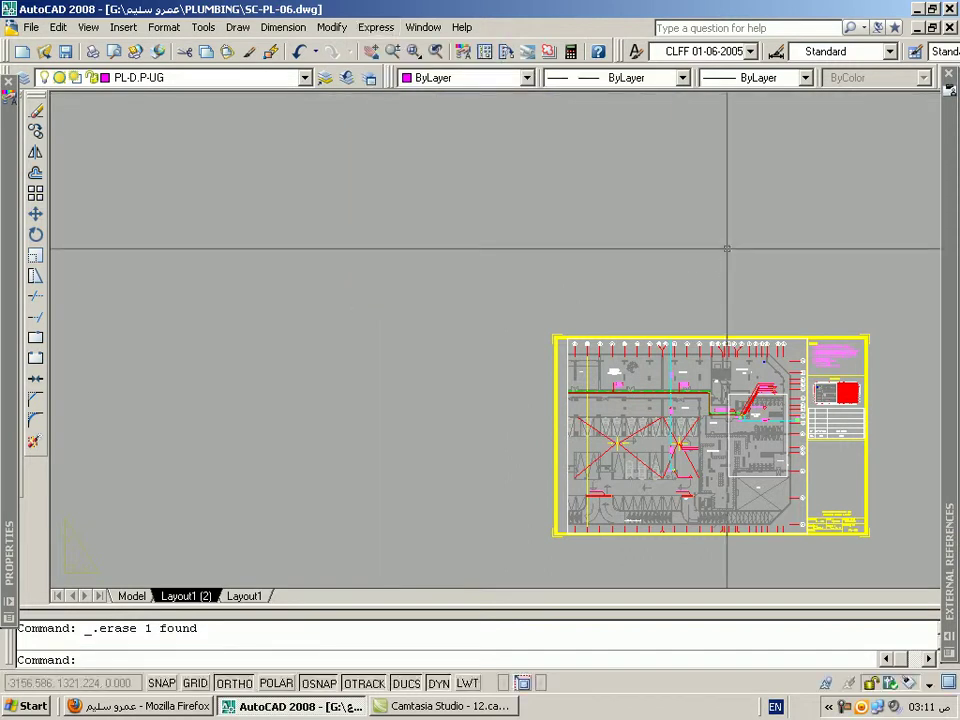
pyautogui.moveTo(707, 255); pyautogui.dragTo(564, 193, button='middle')
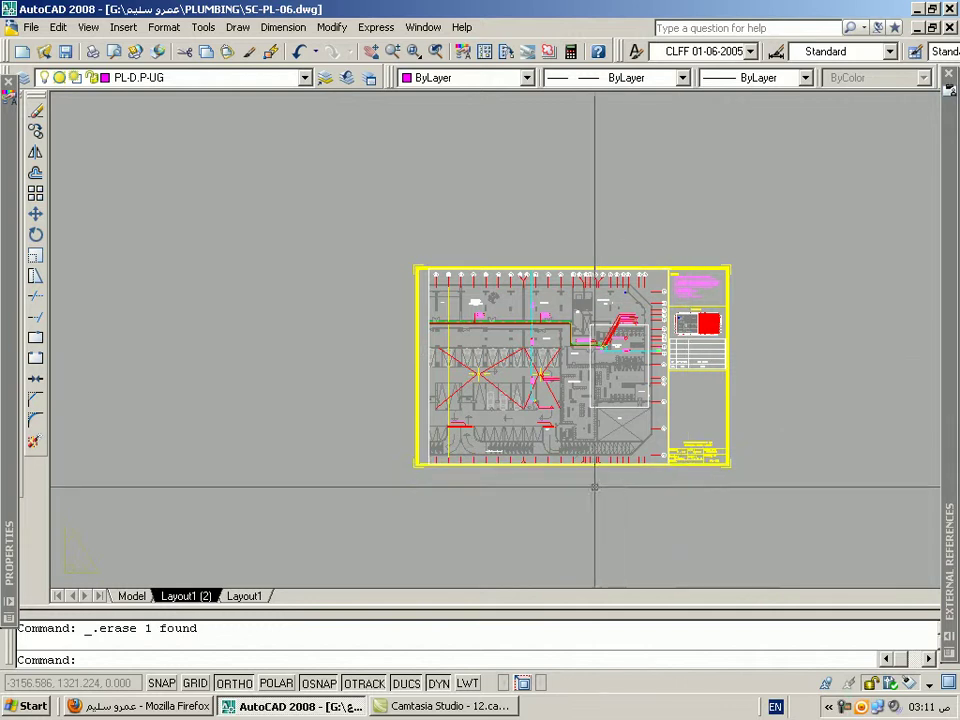
pyautogui.scroll(2, 439, 379)
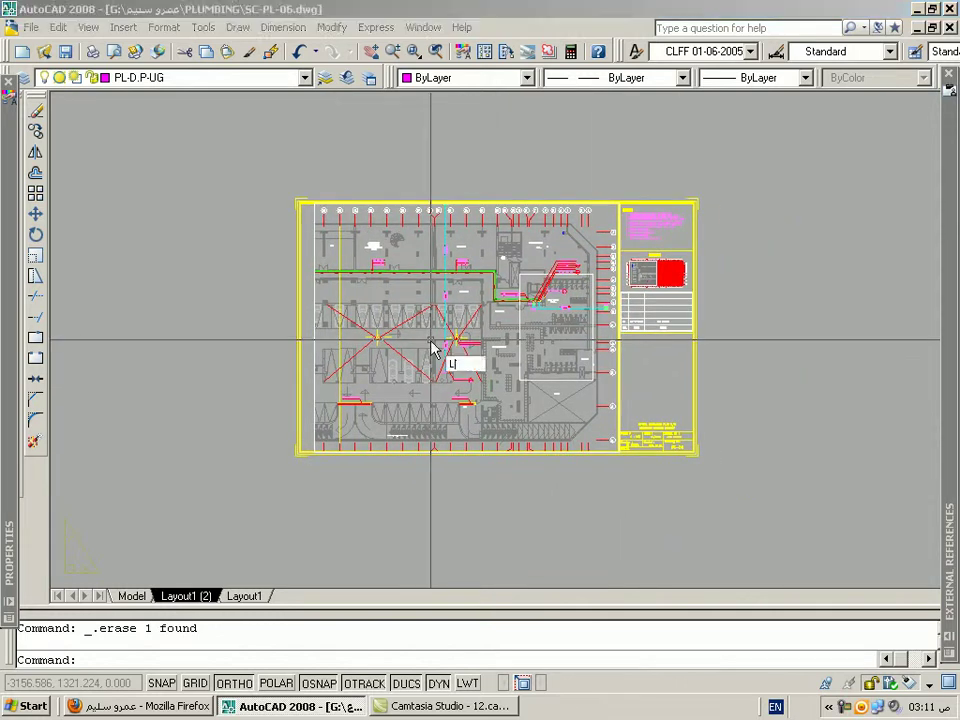
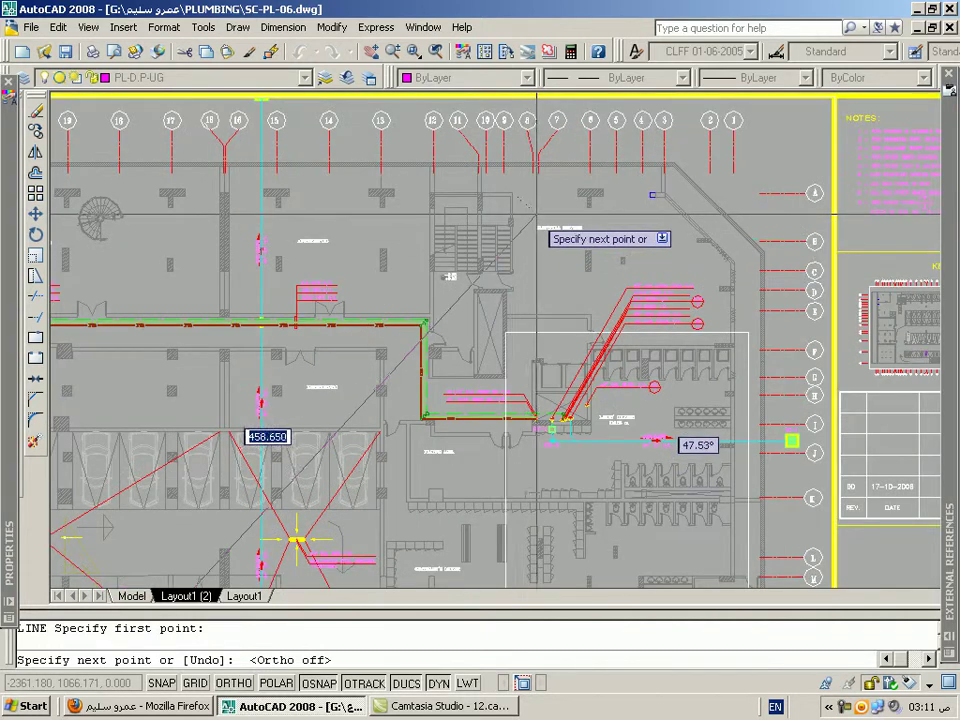
pyautogui.scroll(-5, 510, 180)
# Step: Cancel the unfinished line, zoom out to the full sheet, and bring up Express layout tools
pyautogui.press('Escape')
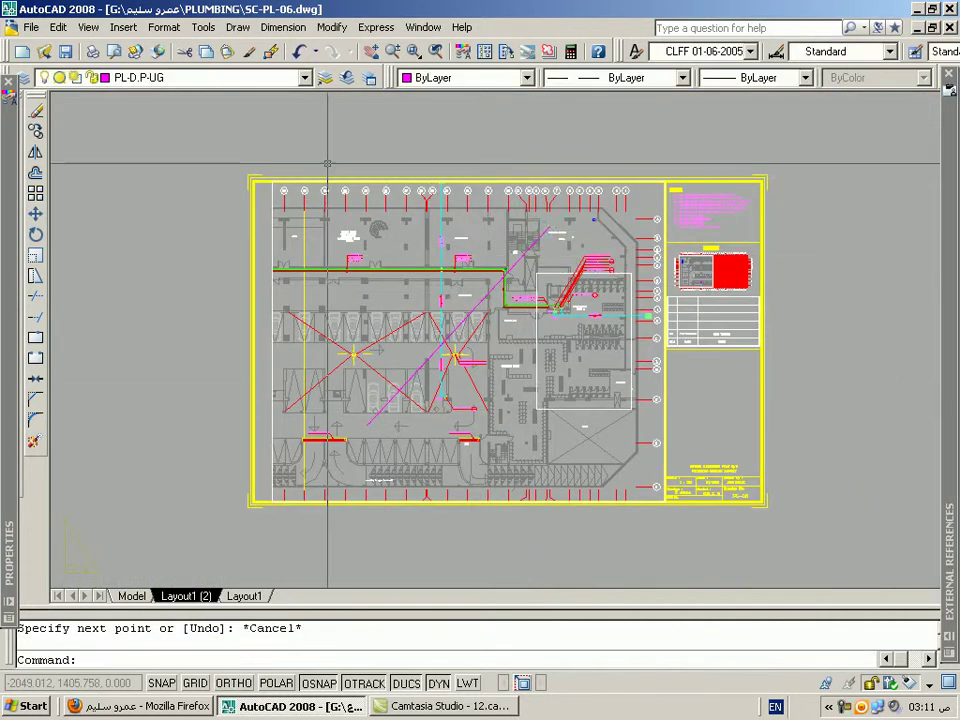
pyautogui.click(372, 28)
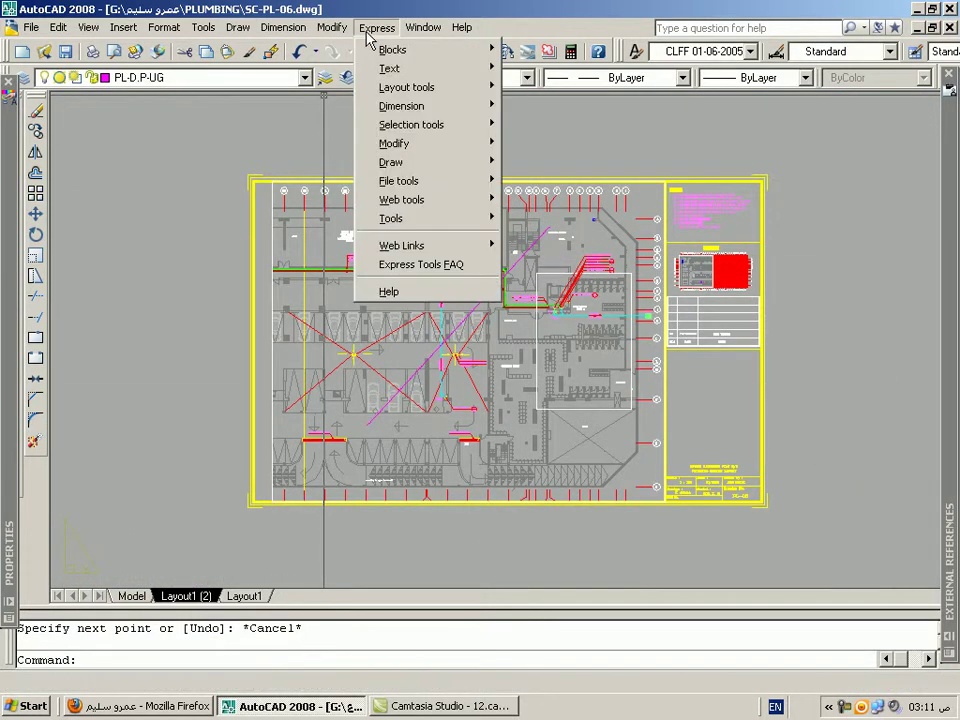
pyautogui.moveTo(406, 87)
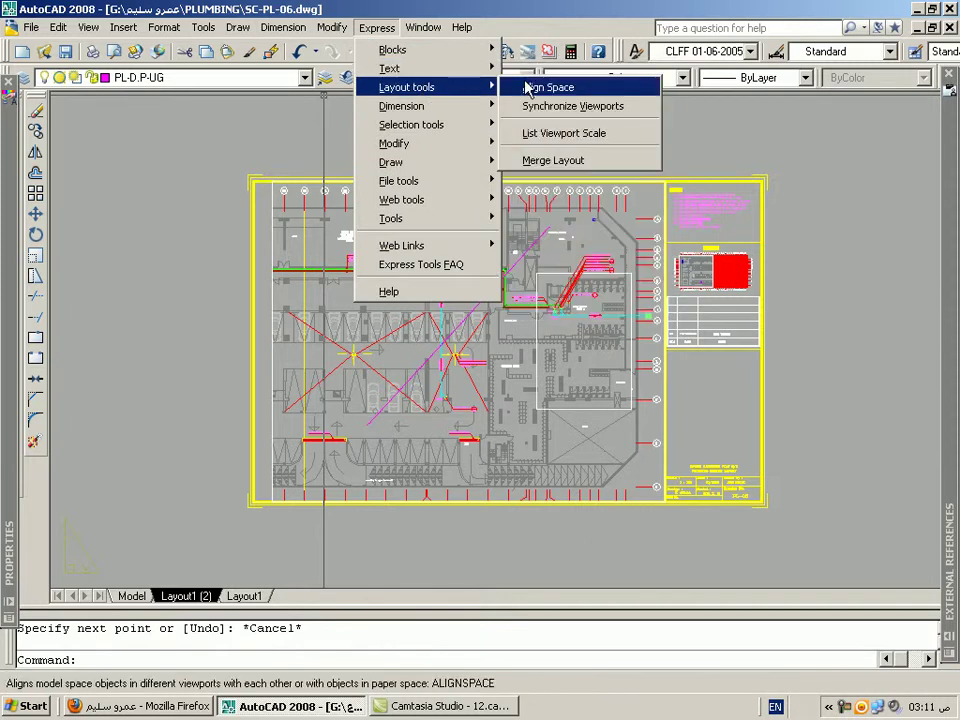
# Step: Align the viewport's plan by picking two model-space points and two matching paper-space points
pyautogui.click(528, 88)
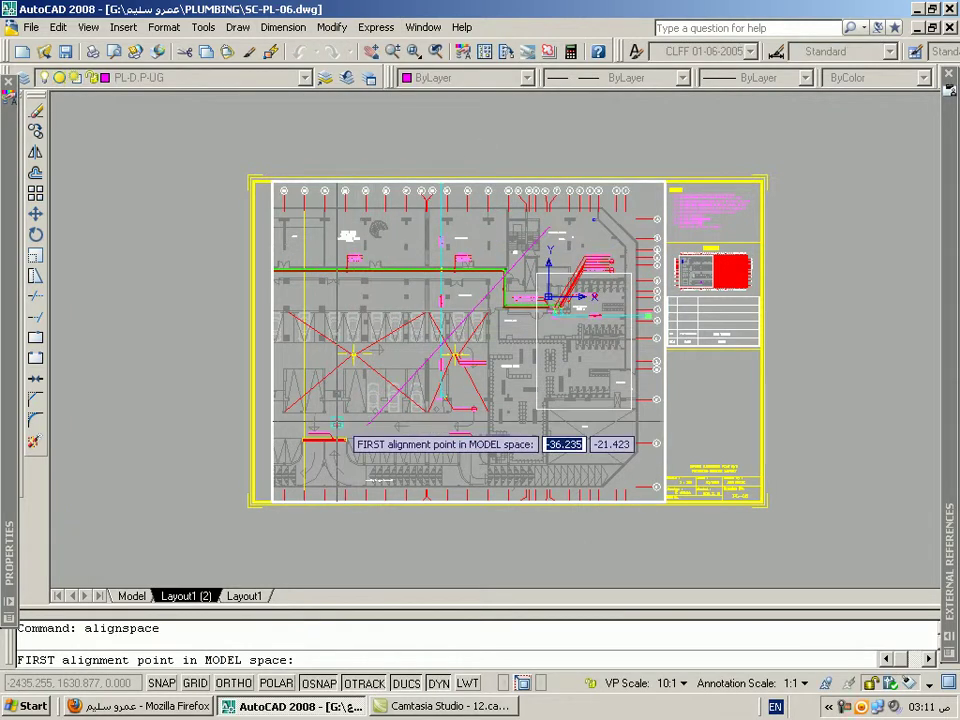
pyautogui.click(337, 426)
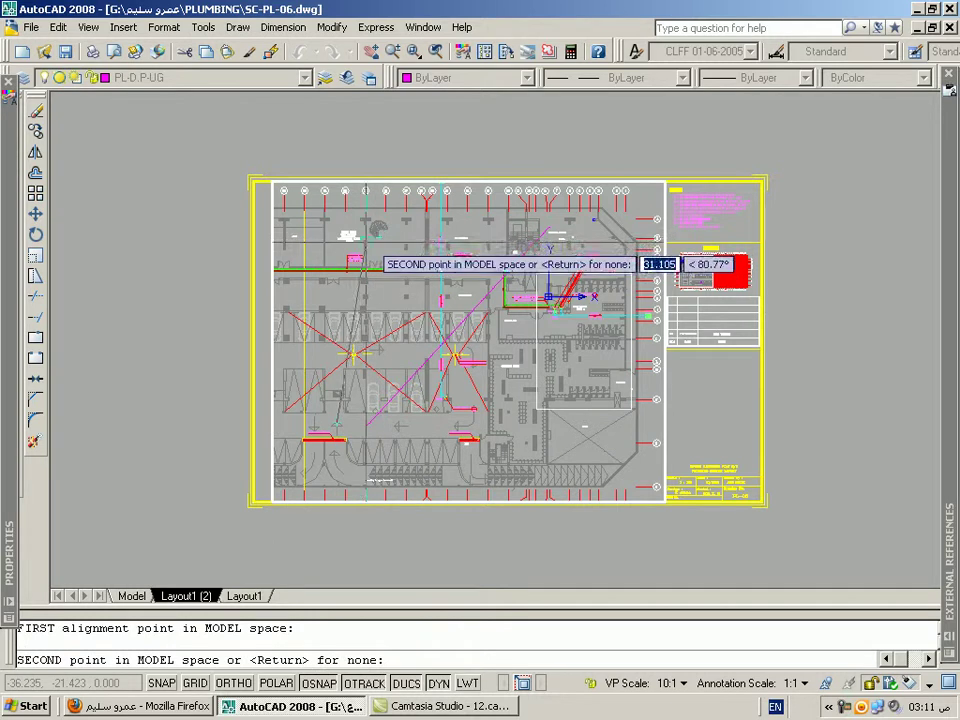
pyautogui.press('F8')
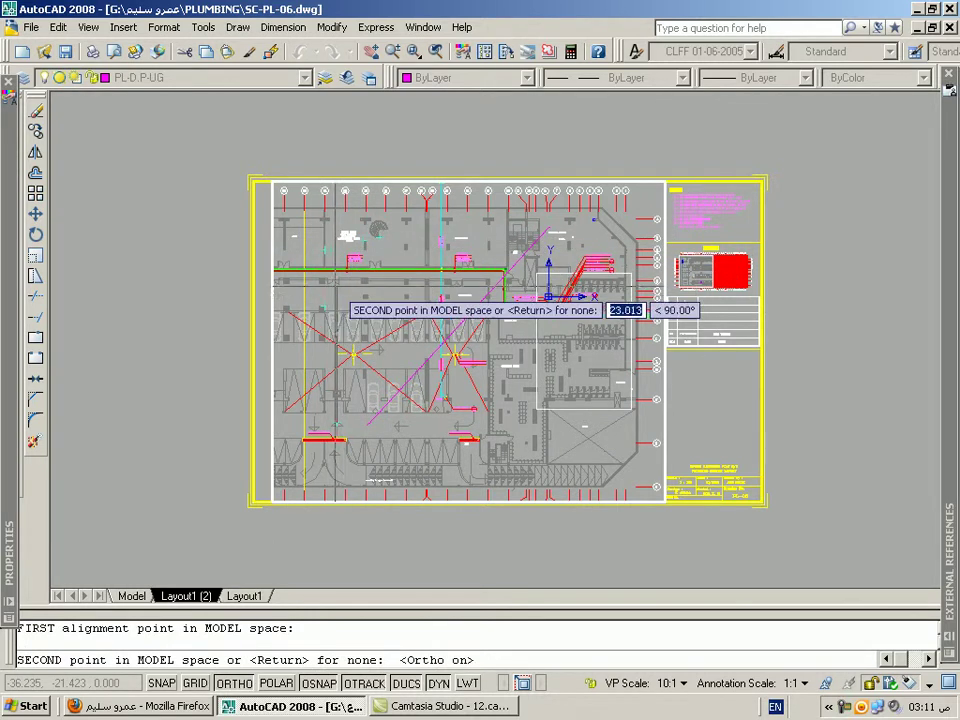
pyautogui.press('F3')
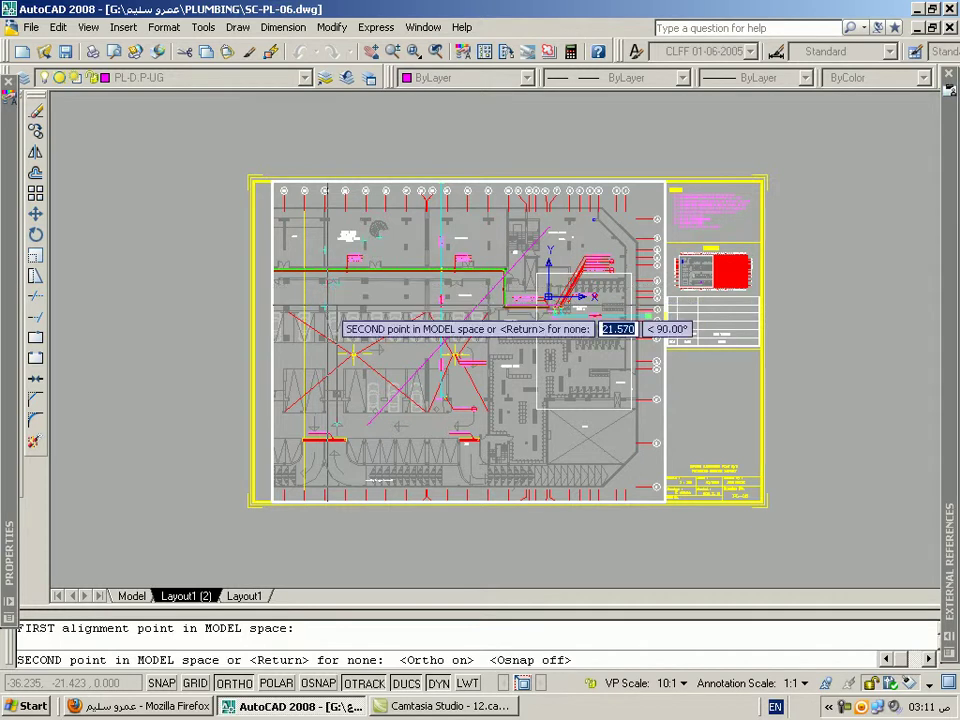
pyautogui.click(388, 306)
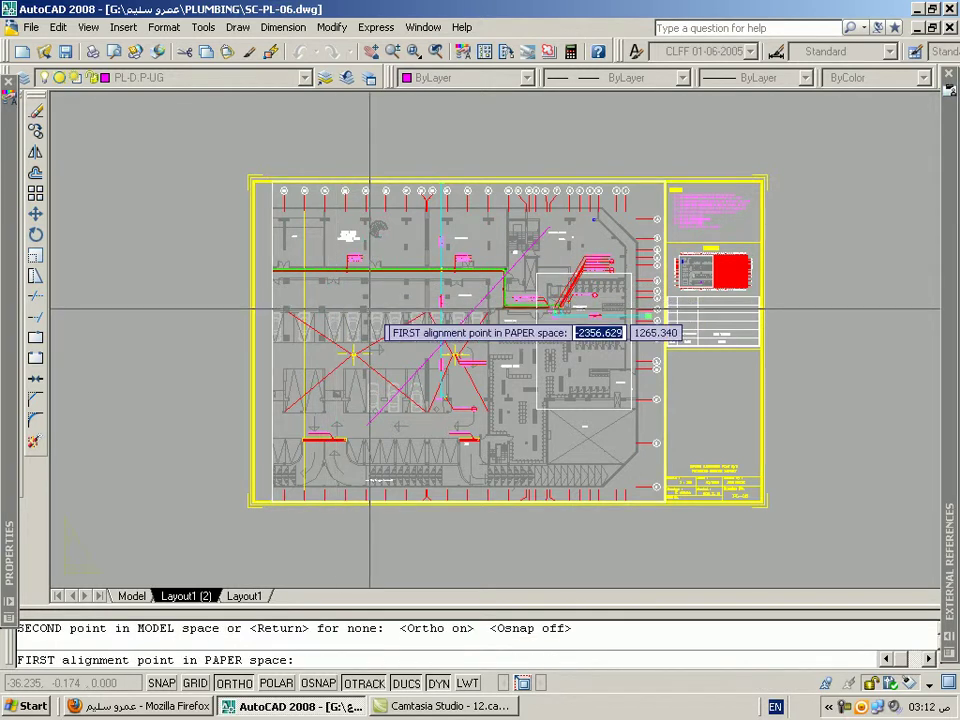
pyautogui.press('F3')
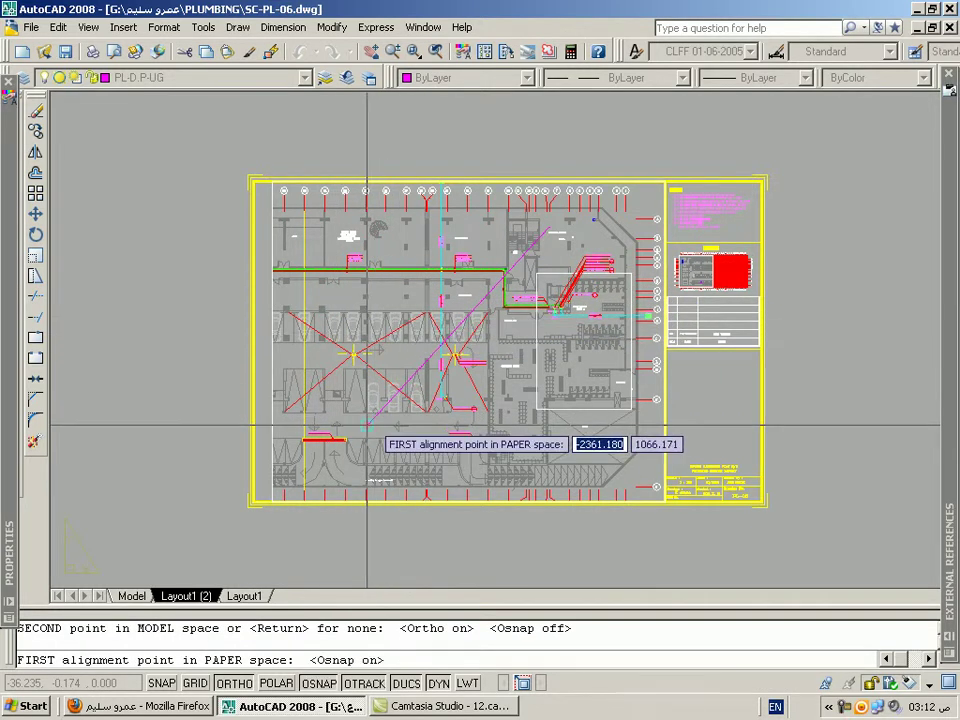
pyautogui.click(372, 361)
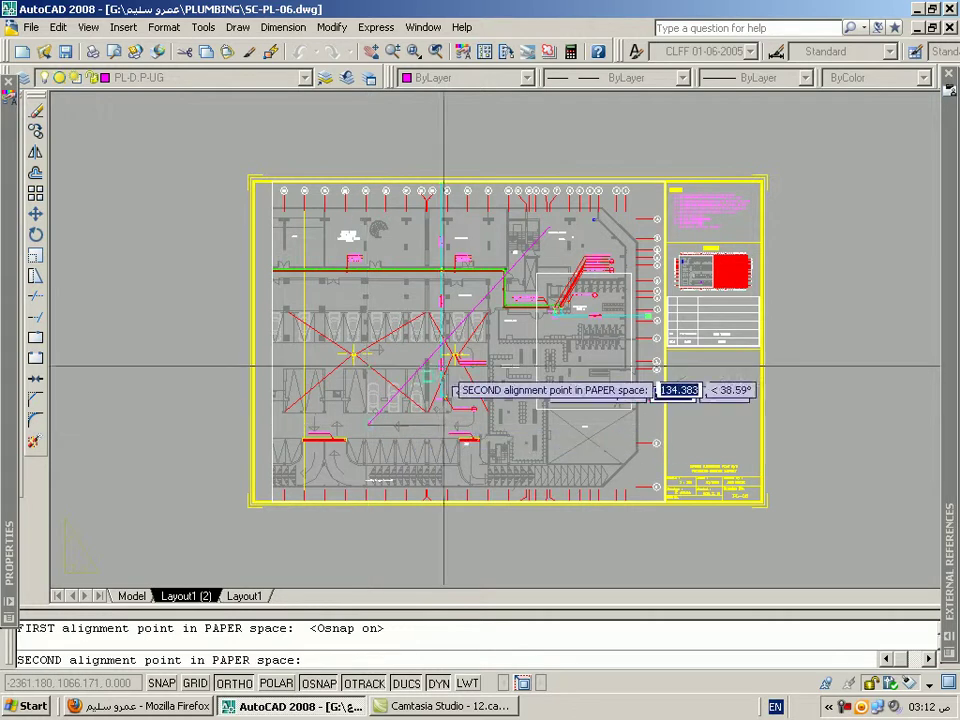
pyautogui.click(549, 228)
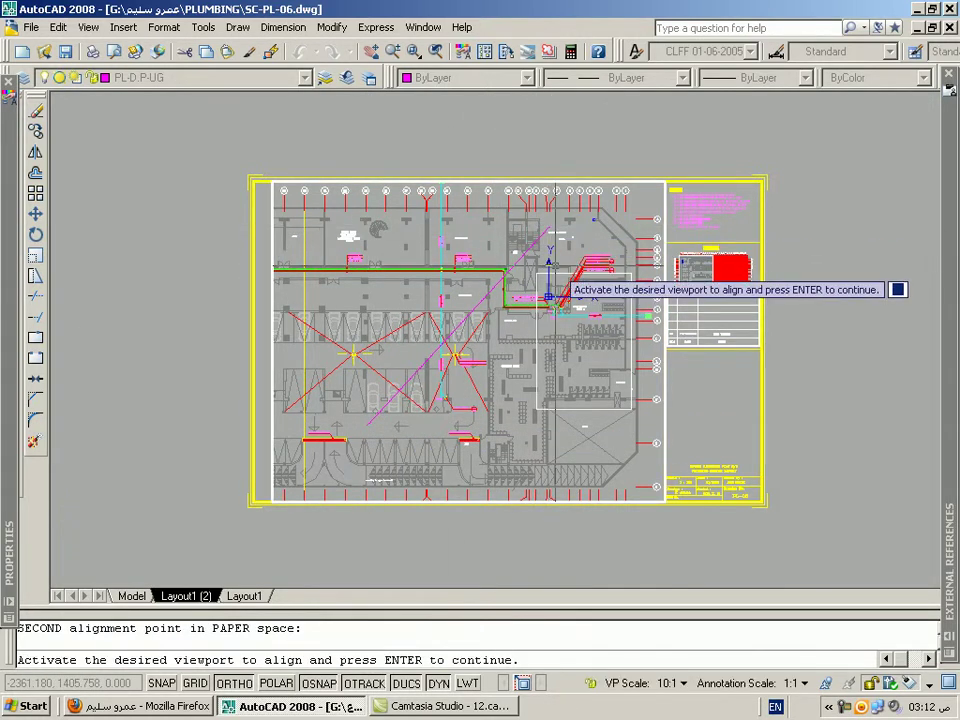
pyautogui.press('Return')
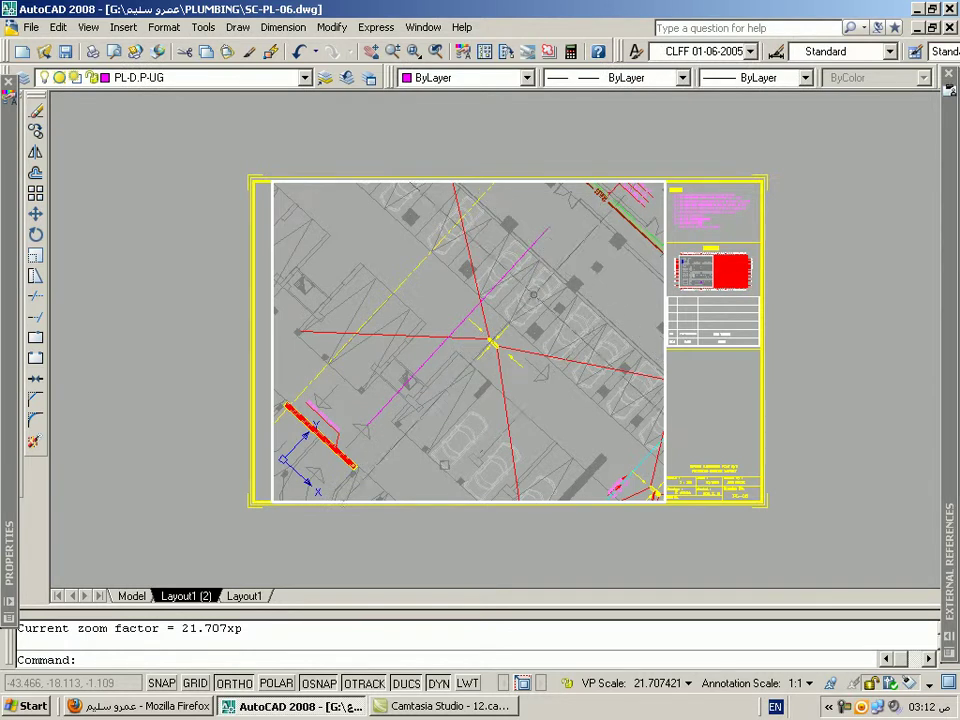
# Step: Leave the viewport and undo the alignment to restore the unrotated plan
pyautogui.scroll(-4, 518, 289)
pyautogui.moveTo(500, 300); pyautogui.dragTo(472, 352, button='middle')
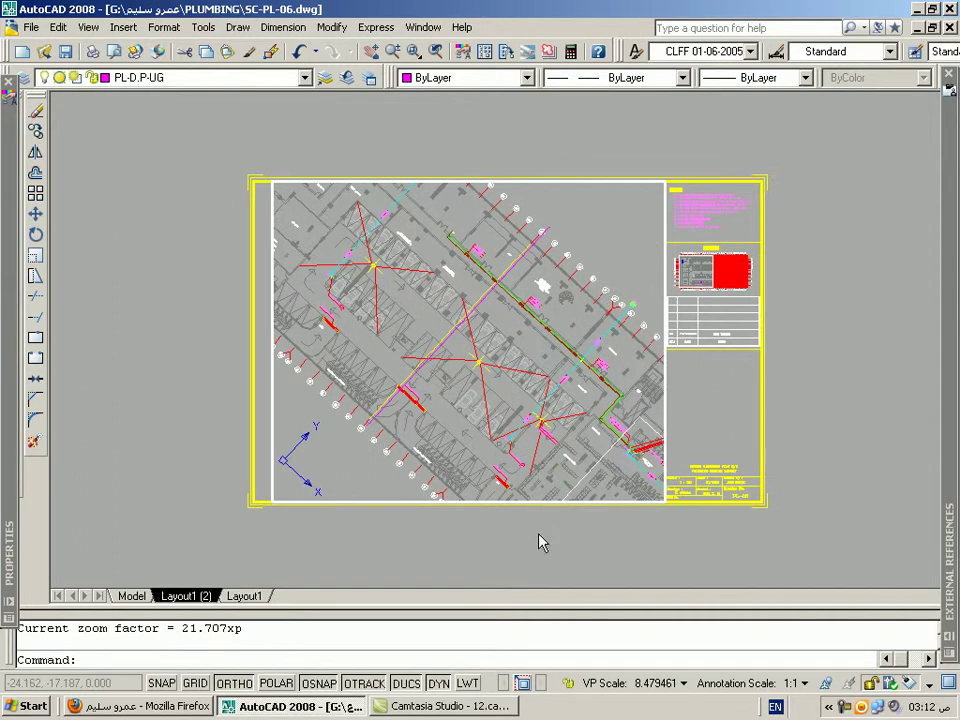
pyautogui.doubleClick(539, 540)
pyautogui.hotkey('ctrl', 'z')
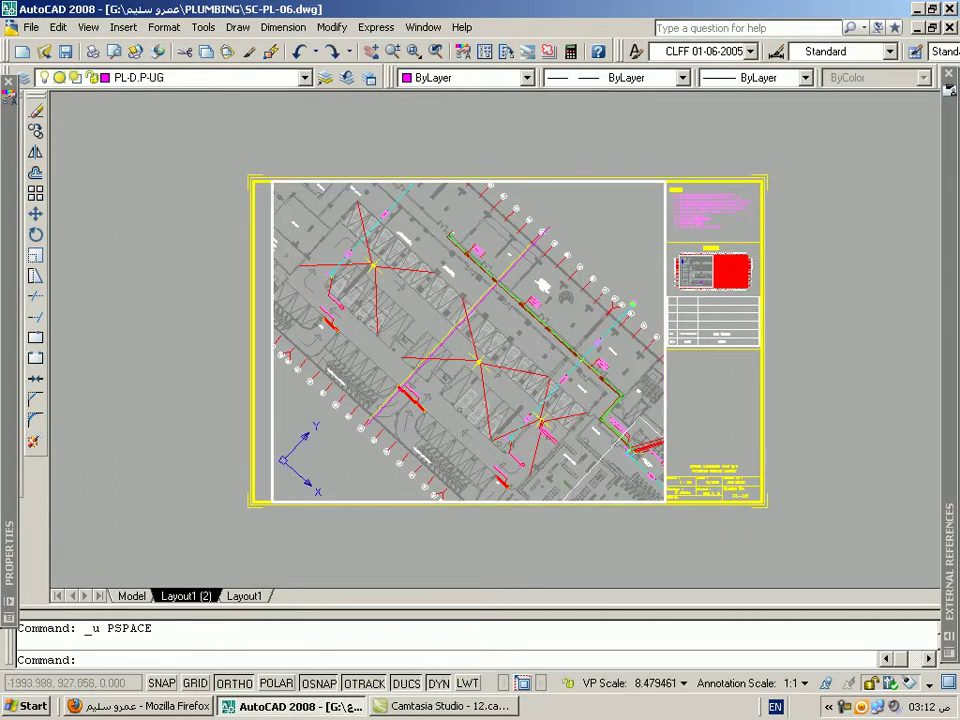
pyautogui.hotkey('ctrl', 'z')
pyautogui.hotkey('ctrl', 'z')
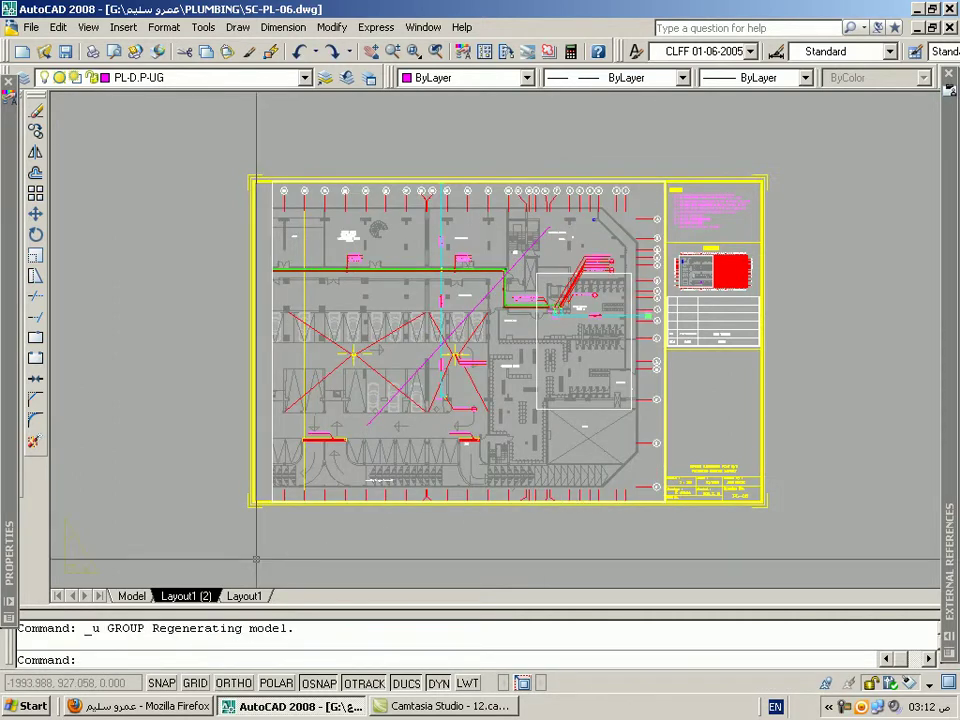
# Step: Window-select and delete the magenta diagonal line
pyautogui.click(178, 415)
pyautogui.click(614, 150)
pyautogui.press('Delete')
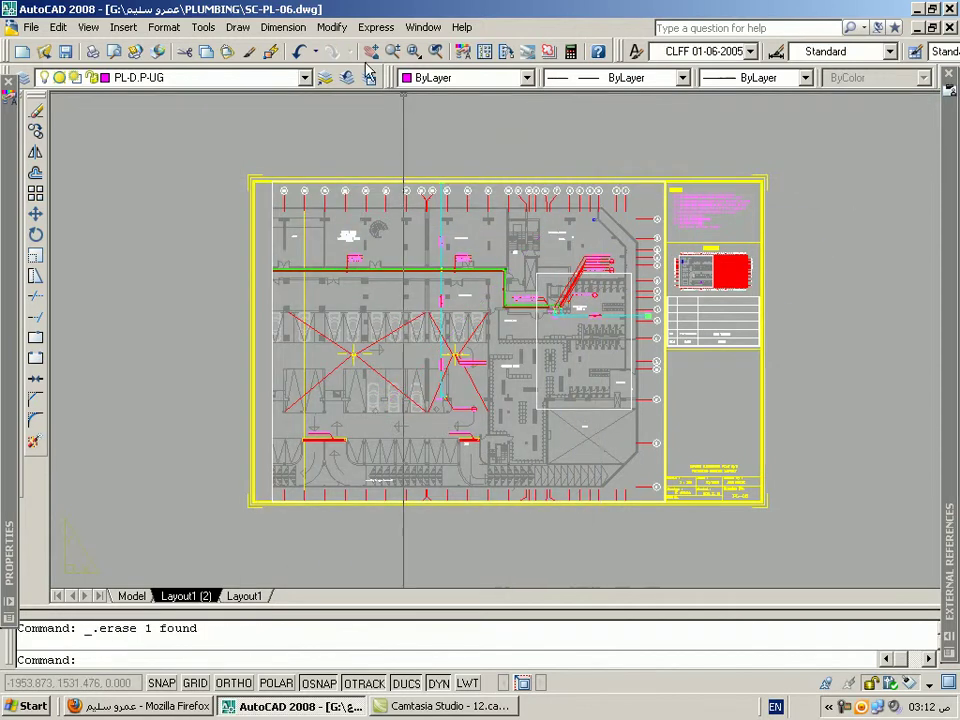
# Step: Pan the sheet to the right and select its viewport
pyautogui.click(376, 27)
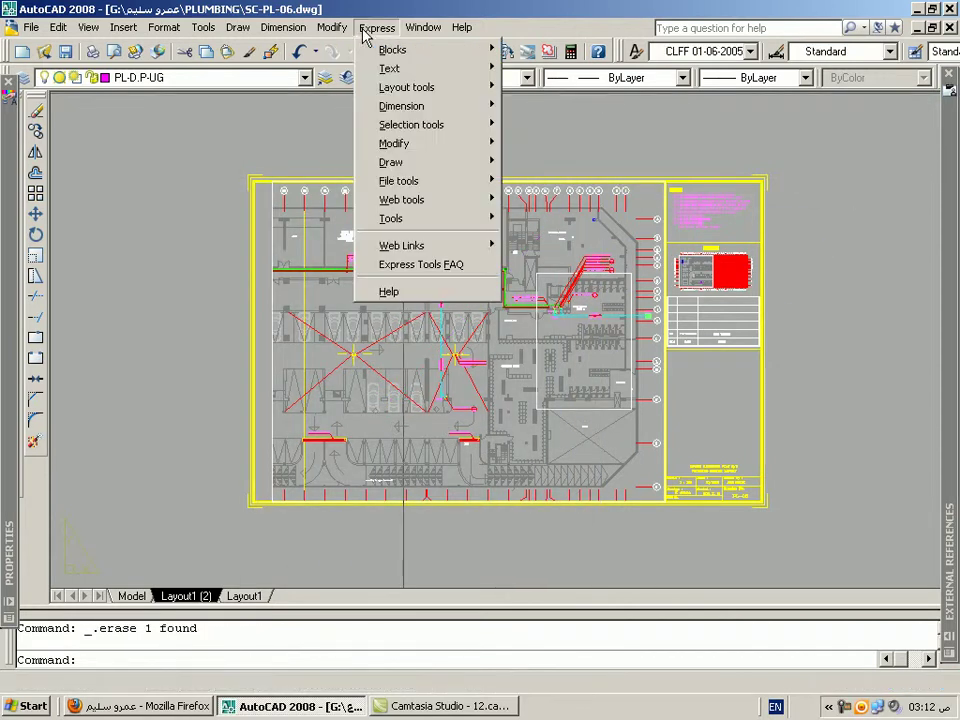
pyautogui.moveTo(406, 87)
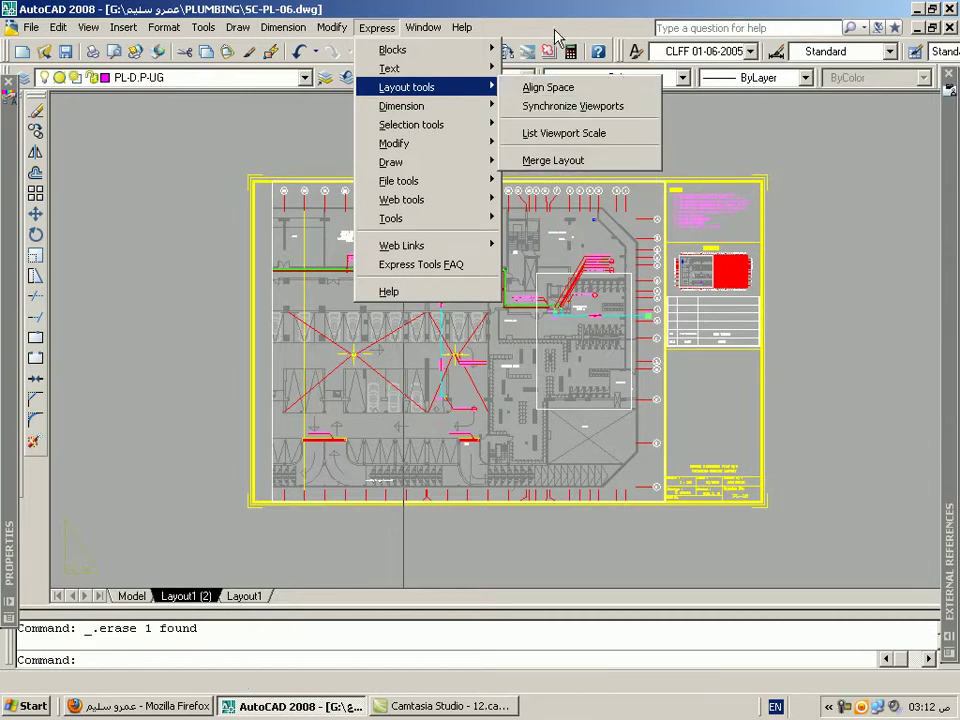
pyautogui.click(553, 38)
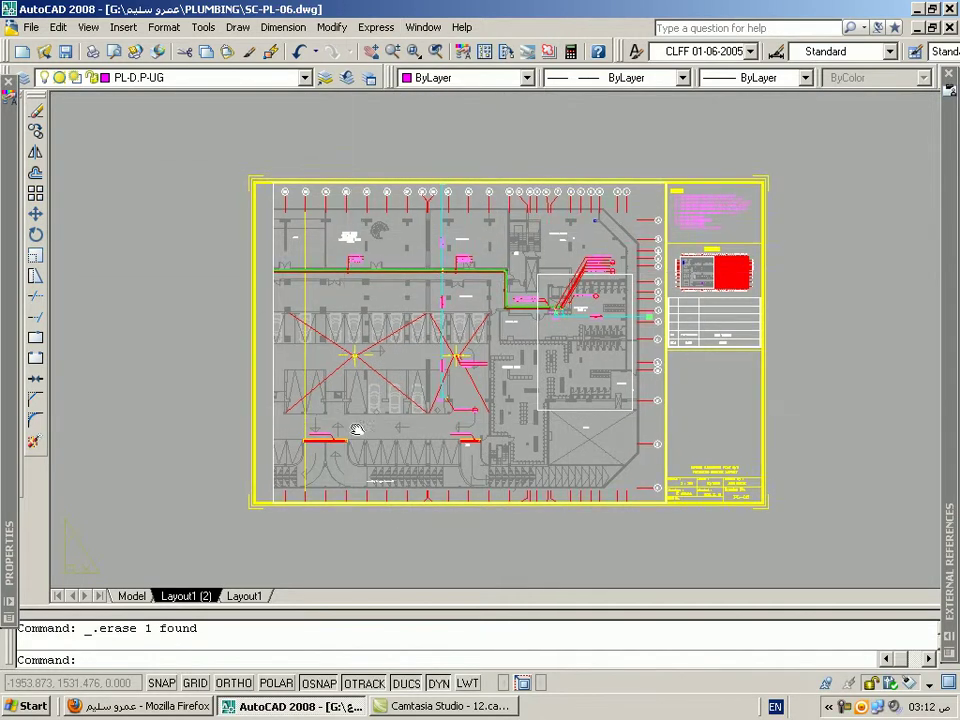
pyautogui.moveTo(497, 262); pyautogui.dragTo(667, 254, button='middle')
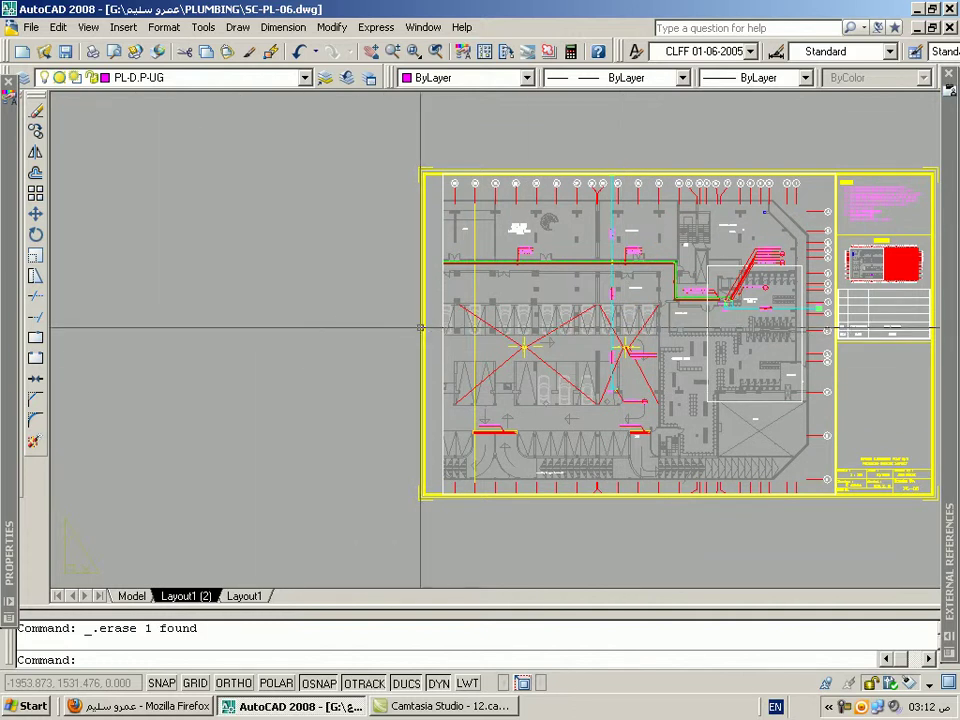
pyautogui.click(444, 322)
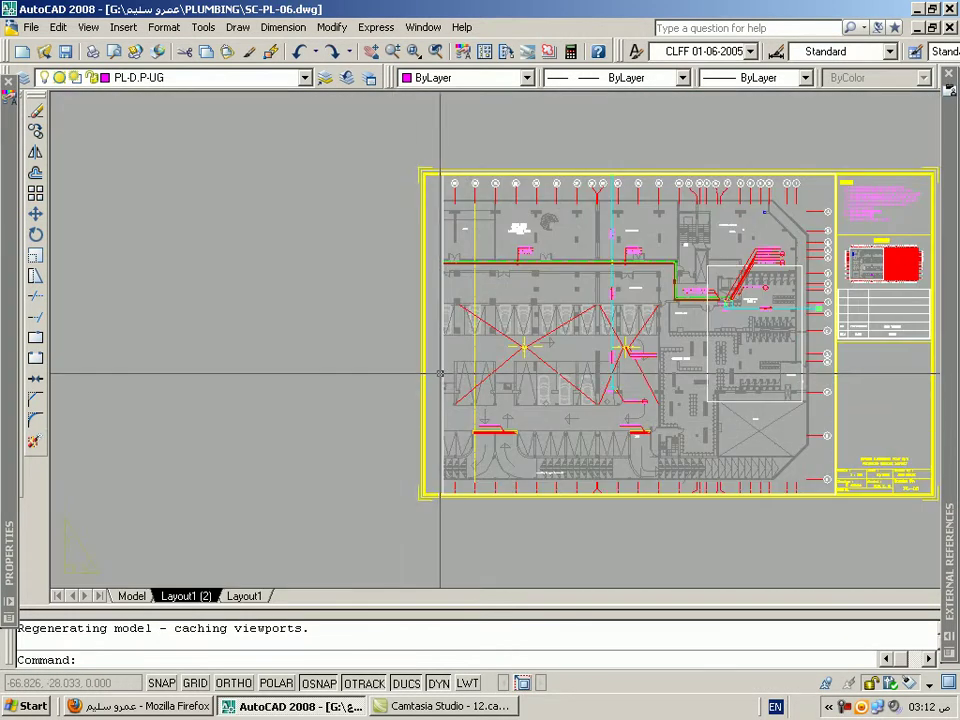
# Step: Maximize the viewport to view the whole plan, then restore it onto the sheet
pyautogui.doubleClick(424, 383)
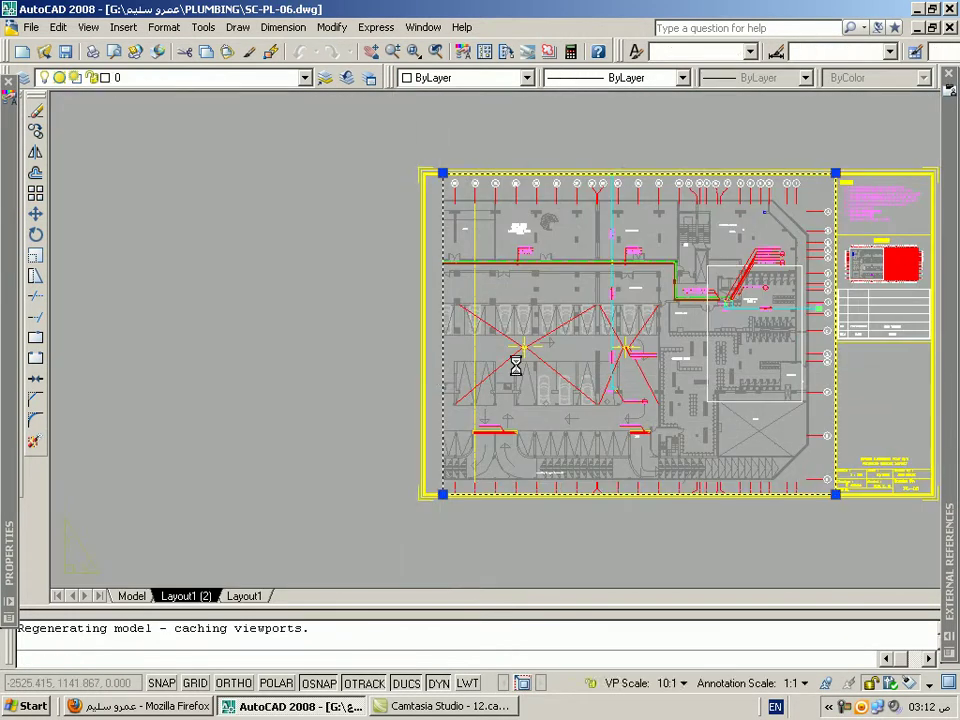
pyautogui.click(522, 682)
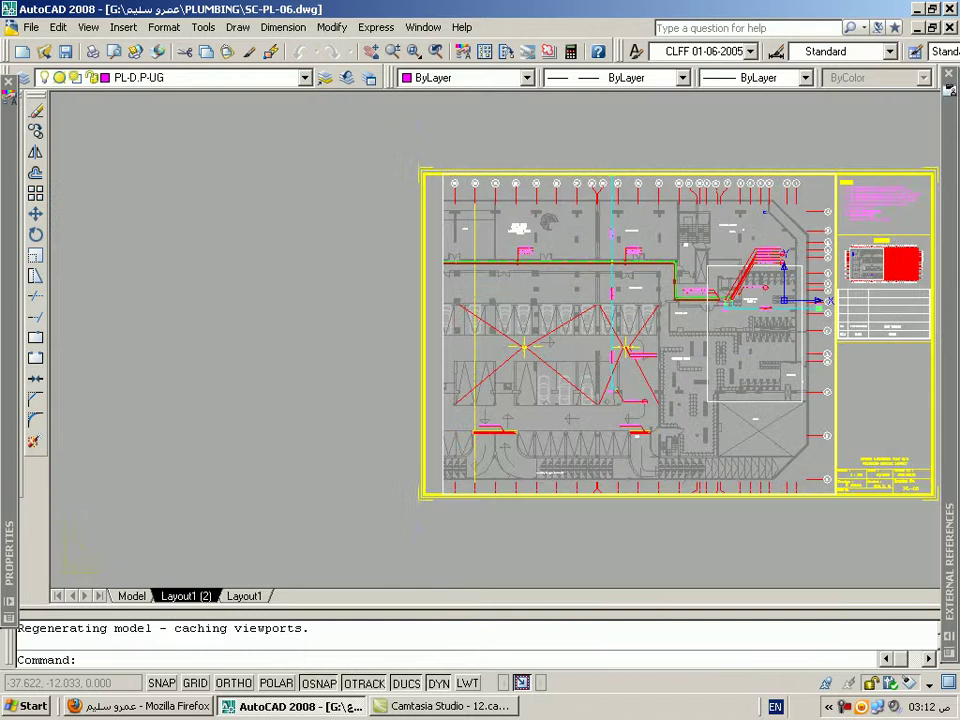
pyautogui.press('Escape')
# Step: Copy the viewport with COPY, placing the duplicate to the left of the original
pyautogui.click(452, 395)
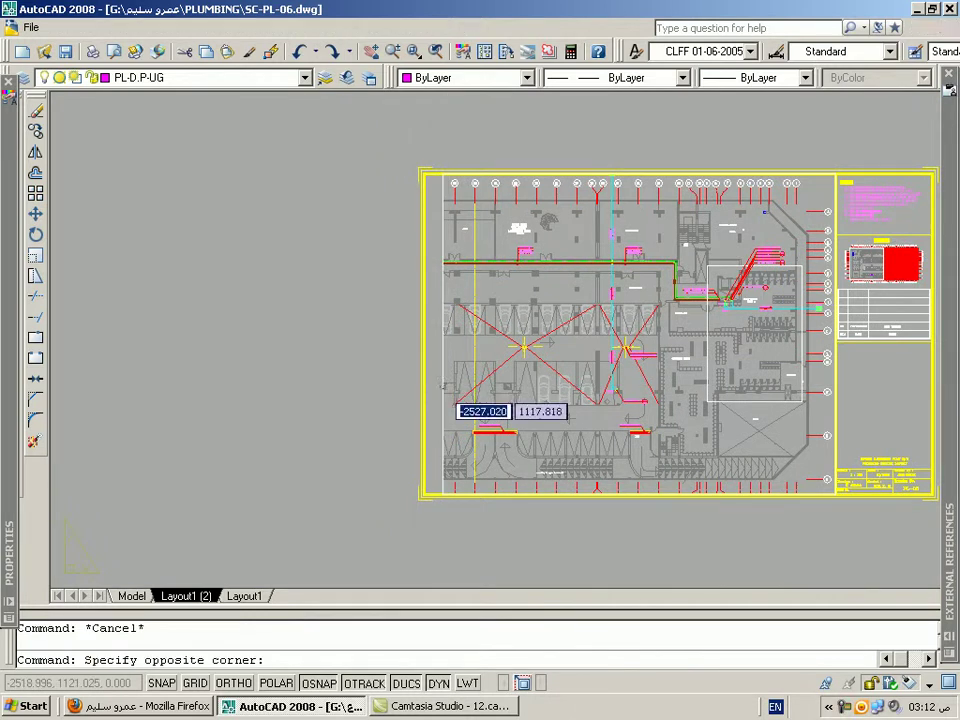
pyautogui.click(395, 413)
pyautogui.write('co')
pyautogui.press('Return')
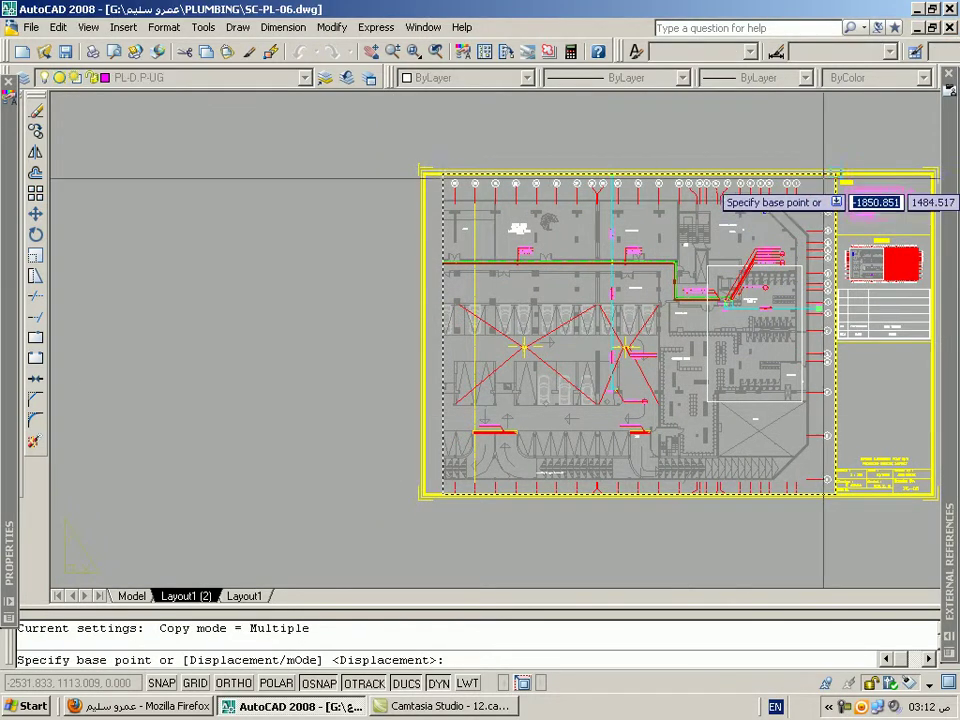
pyautogui.click(831, 172)
pyautogui.click(440, 176)
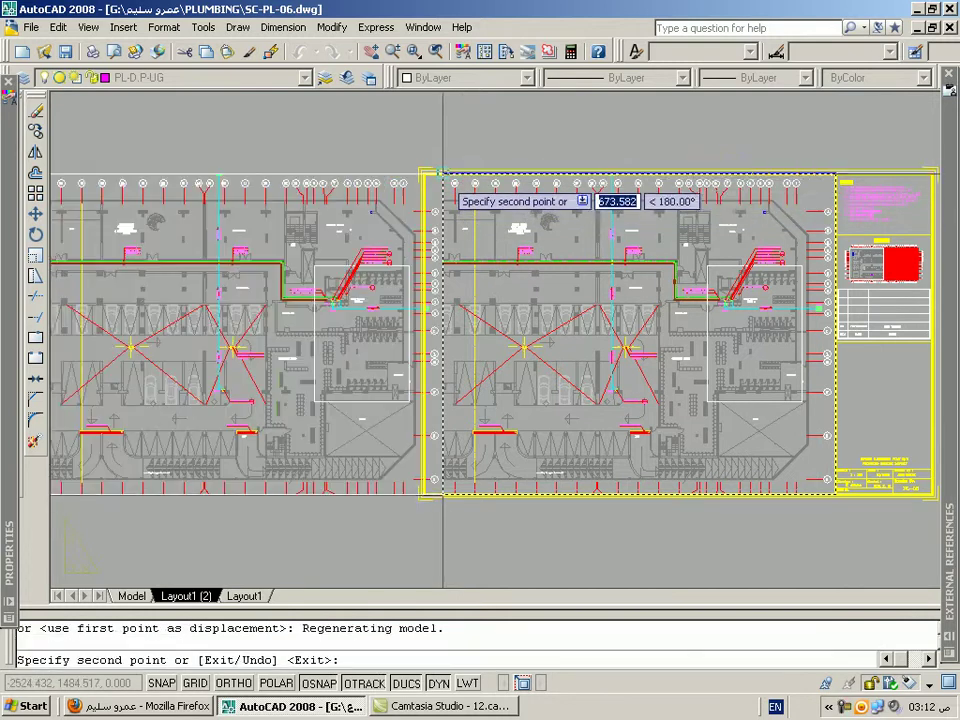
pyautogui.press('Escape')
pyautogui.scroll(-2, 465, 250)
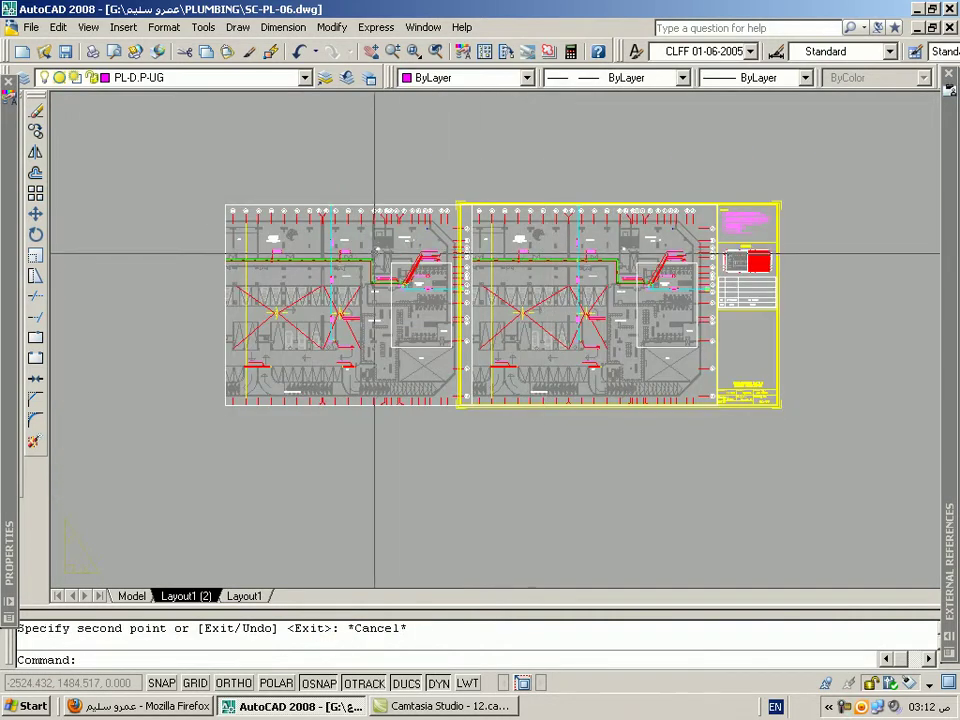
pyautogui.press('Escape')
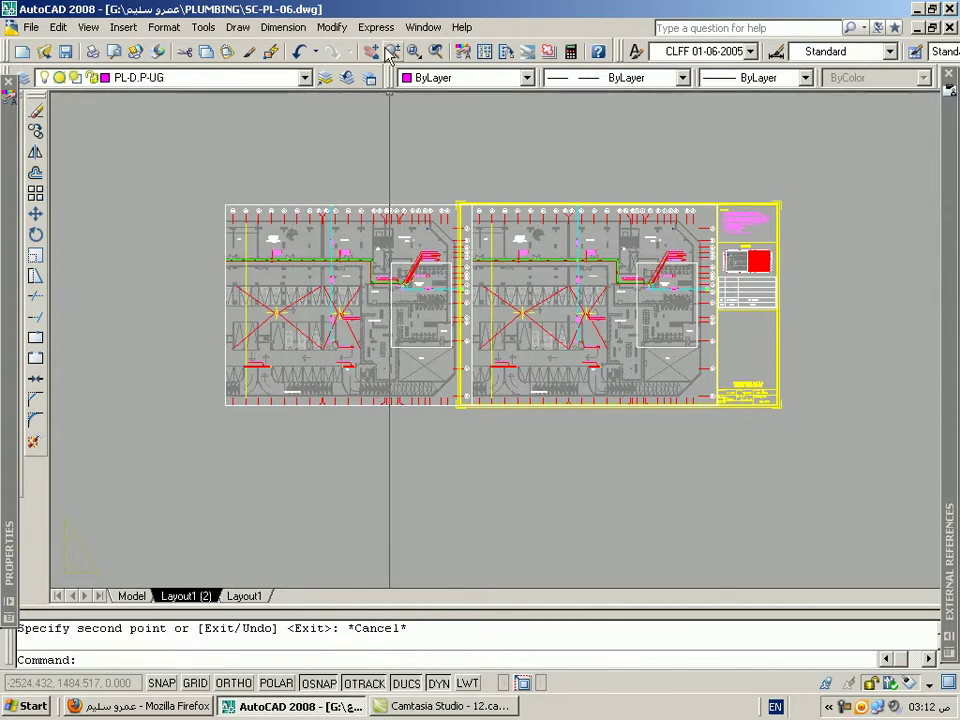
# Step: Zoom into the plumbing plan inside the new left viewport
pyautogui.doubleClick(330, 262)
pyautogui.scroll(2, 400, 280)
pyautogui.scroll(1, 400, 280)
pyautogui.scroll(2, 400, 260)
pyautogui.scroll(1, 400, 260)
pyautogui.doubleClick(400, 155)
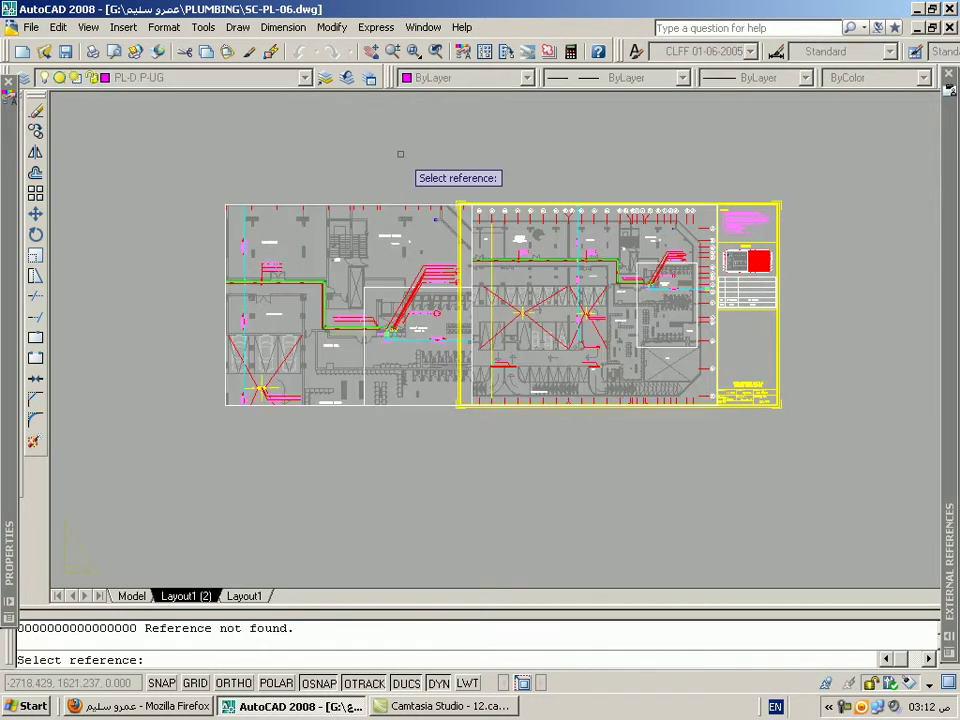
pyautogui.press('Escape')
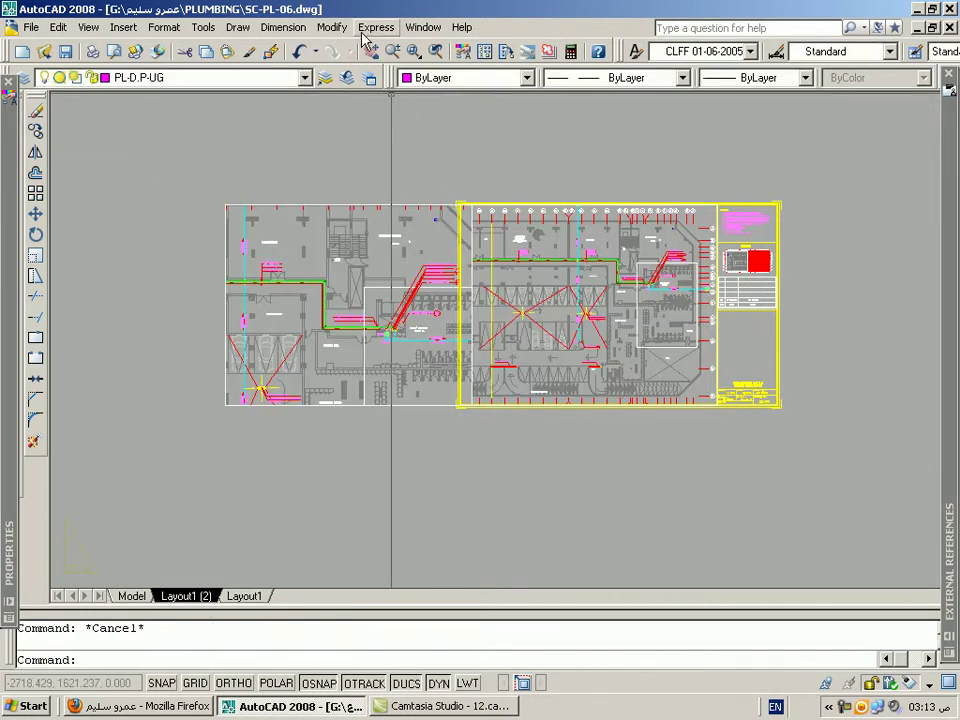
pyautogui.click(367, 30)
# Step: Synchronize the left viewport to the right viewport as the master view
pyautogui.moveTo(406, 87)
pyautogui.click(549, 106)
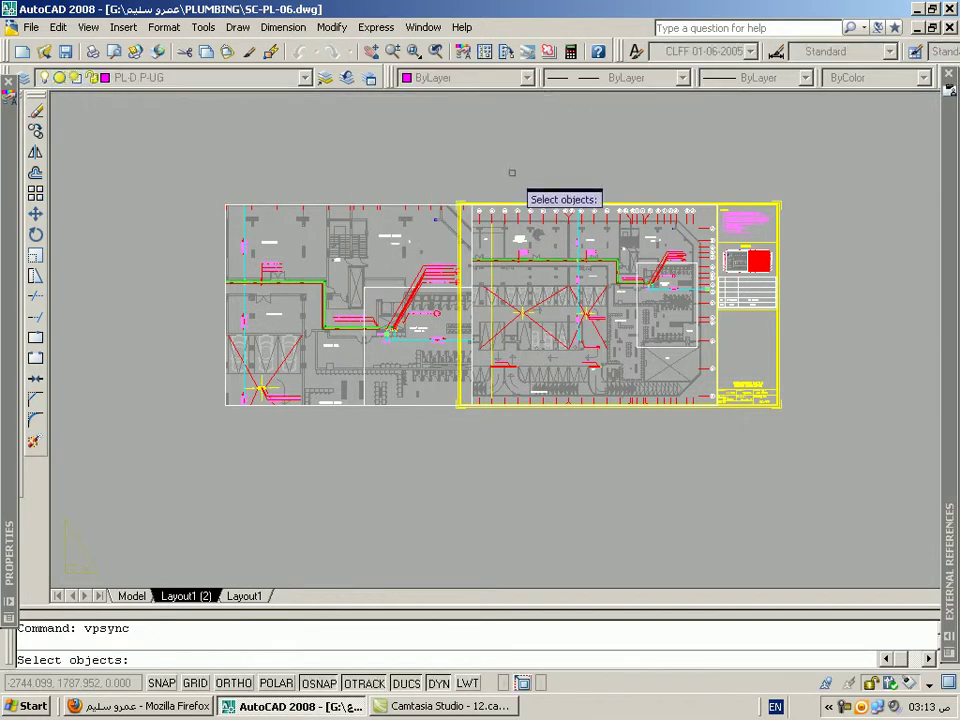
pyautogui.click(514, 205)
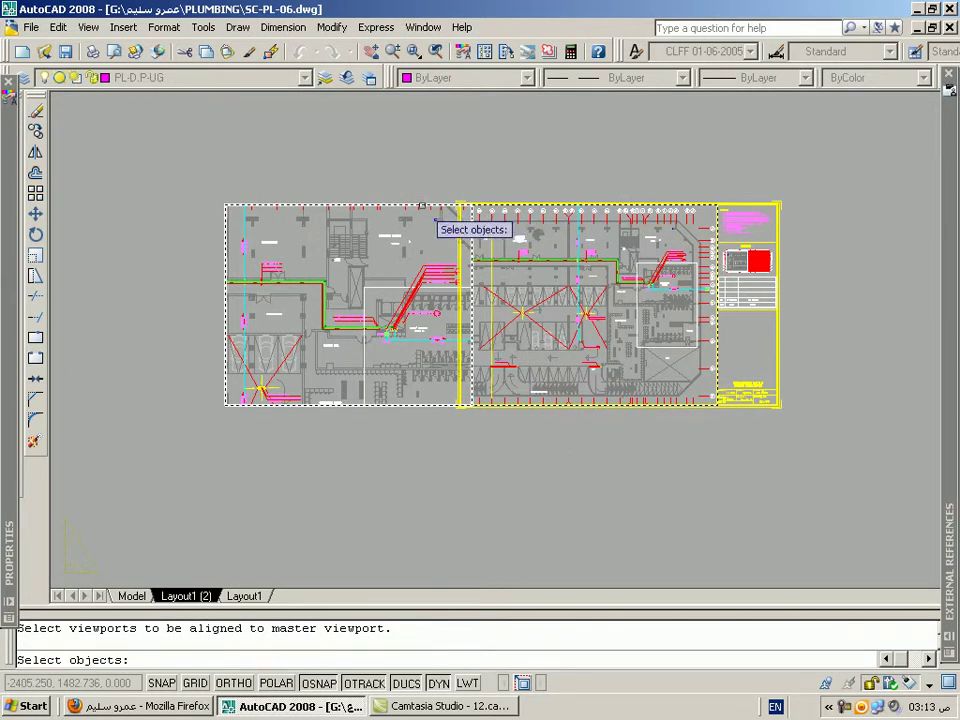
pyautogui.click(422, 205)
pyautogui.press('Return')
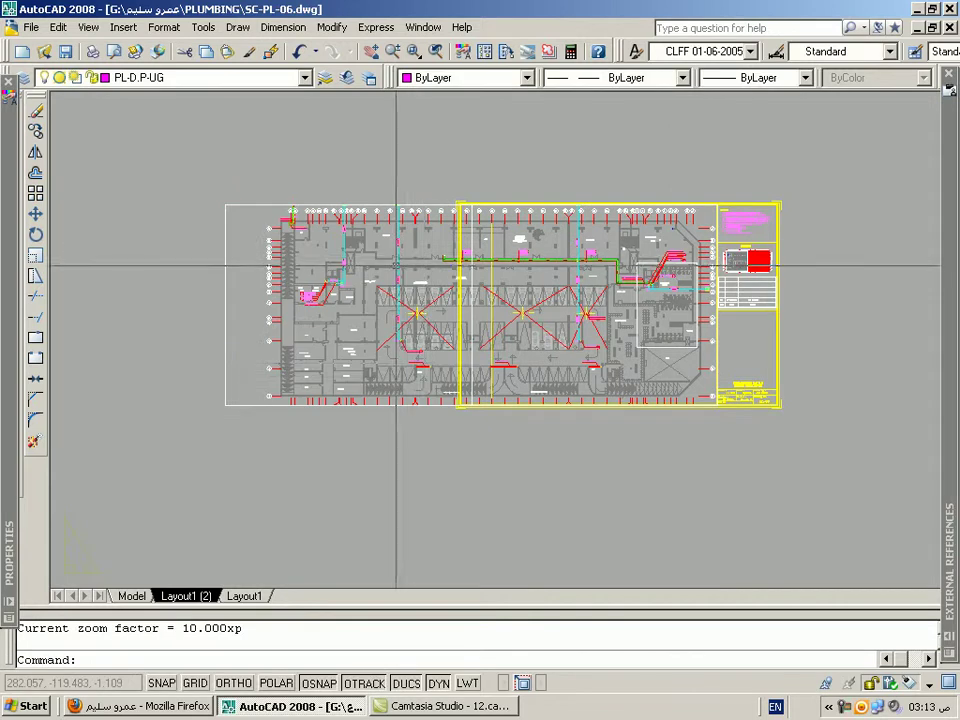
# Step: Pan and zoom the sheet so both synchronized viewports are in view
pyautogui.moveTo(433, 450); pyautogui.dragTo(352, 445)
pyautogui.scroll(2, 352, 445)
pyautogui.scroll(3, 510, 369)
pyautogui.scroll(-1, 505, 460)
pyautogui.scroll(-3, 561, 227)
pyautogui.scroll(-1, 561, 227)
pyautogui.scroll(2, 580, 240)
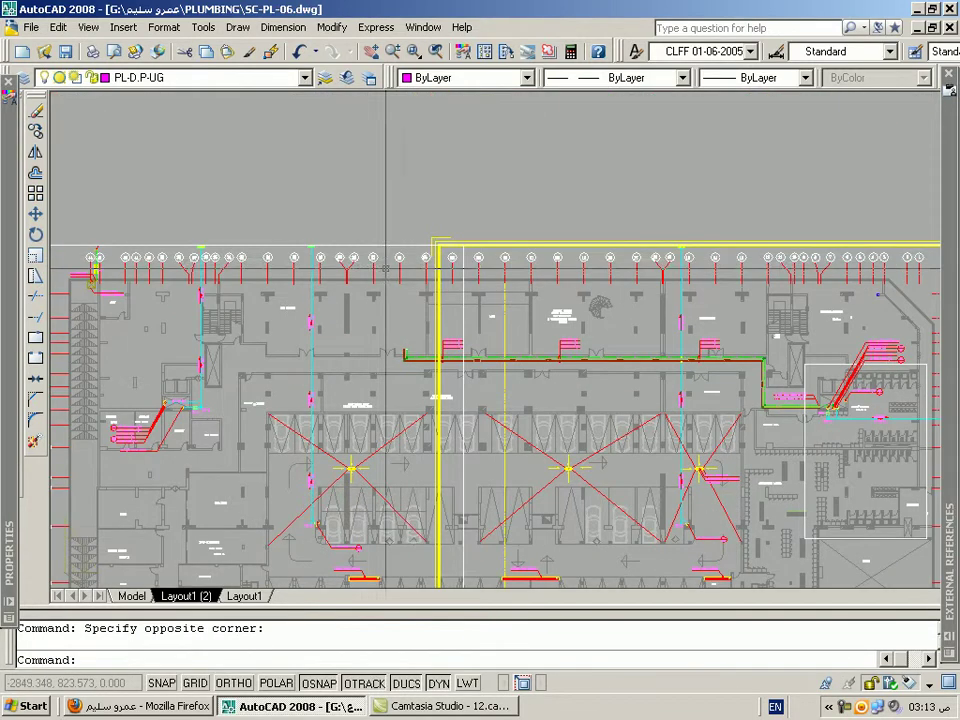
pyautogui.scroll(-2, 606, 257)
pyautogui.moveTo(606, 257); pyautogui.dragTo(380, 190, button='middle')
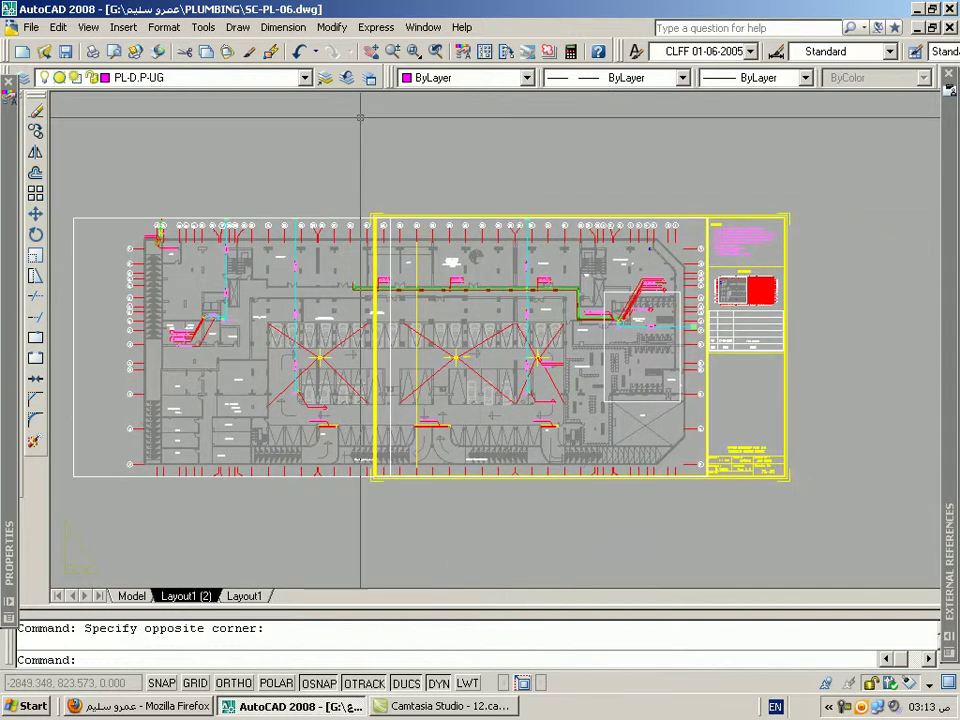
pyautogui.click(377, 27)
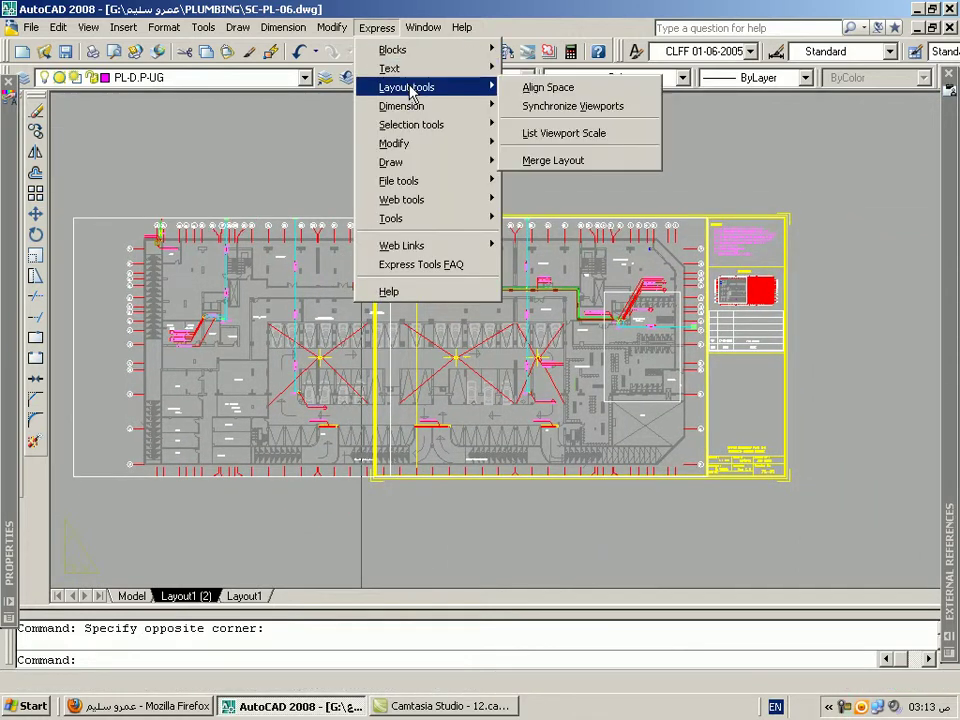
pyautogui.moveTo(406, 87)
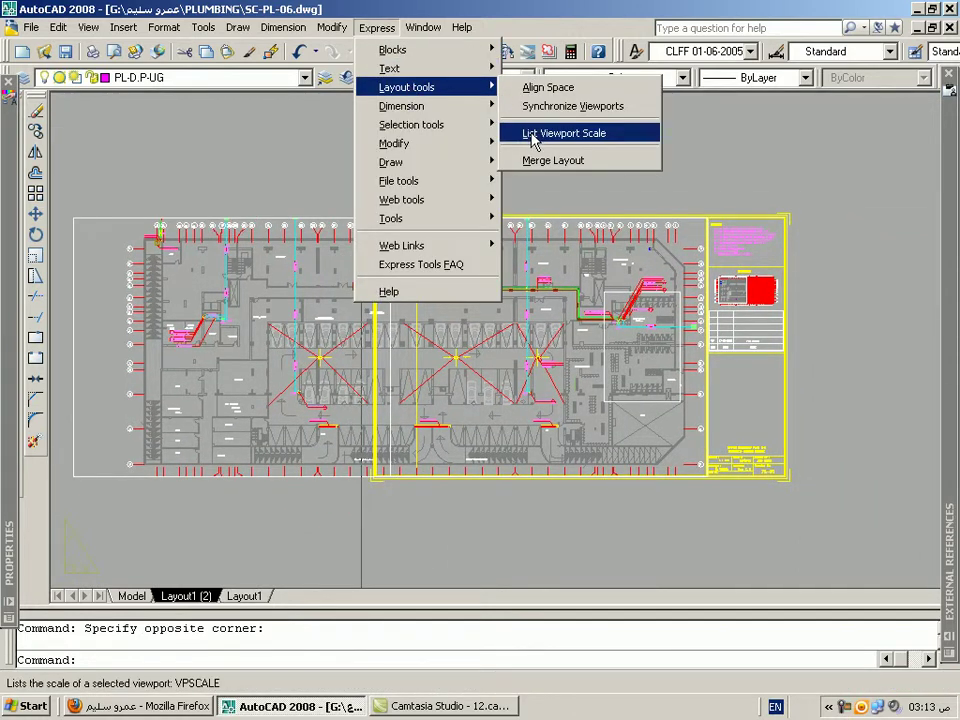
# Step: Report the left viewport's scale with List Viewport Scale and review it in the command history
pyautogui.click(533, 135)
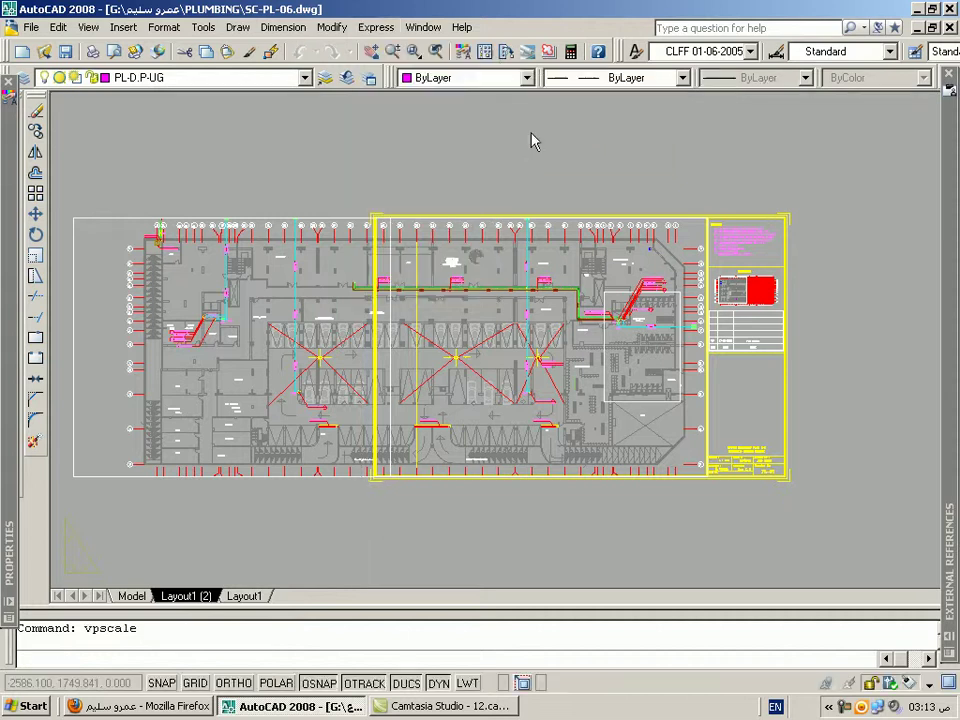
pyautogui.click(346, 216)
pyautogui.press('Return')
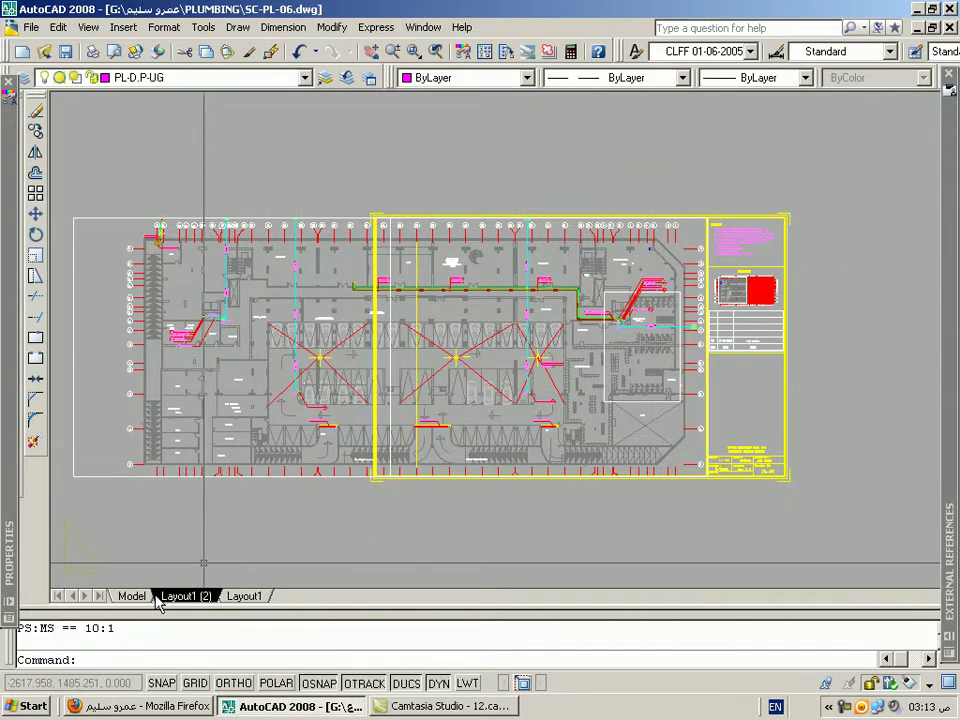
pyautogui.press('F2')
pyautogui.press('F2')
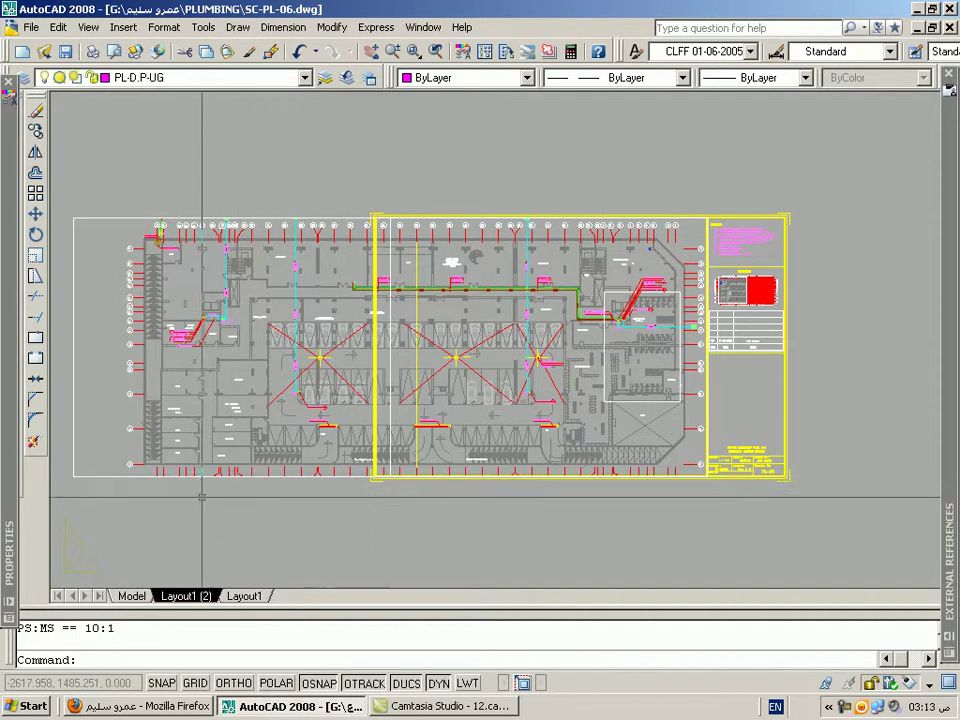
pyautogui.click(210, 476)
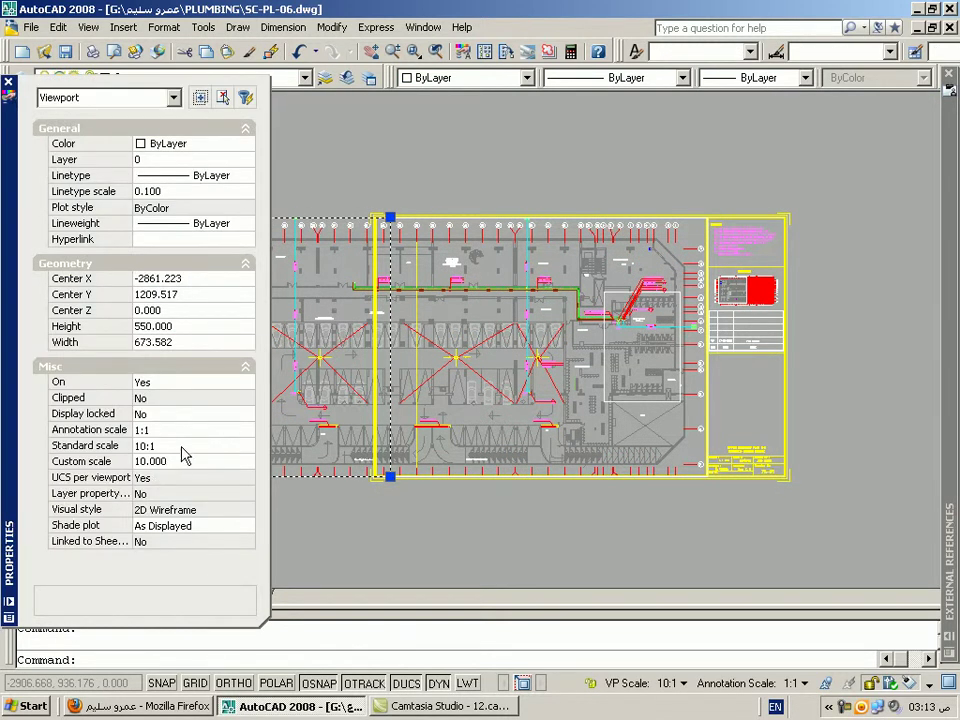
pyautogui.press('Escape')
# Step: Show the Viewports toolbar and confirm the left viewport's 10:1 scale
pyautogui.rightClick(352, 52)
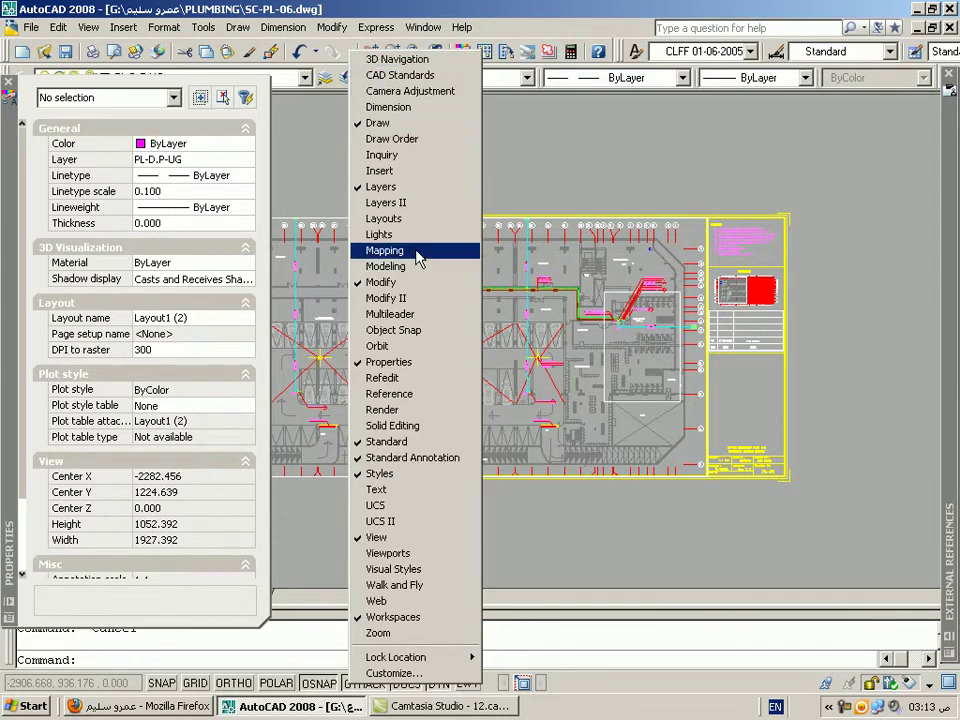
pyautogui.click(426, 553)
pyautogui.click(291, 199)
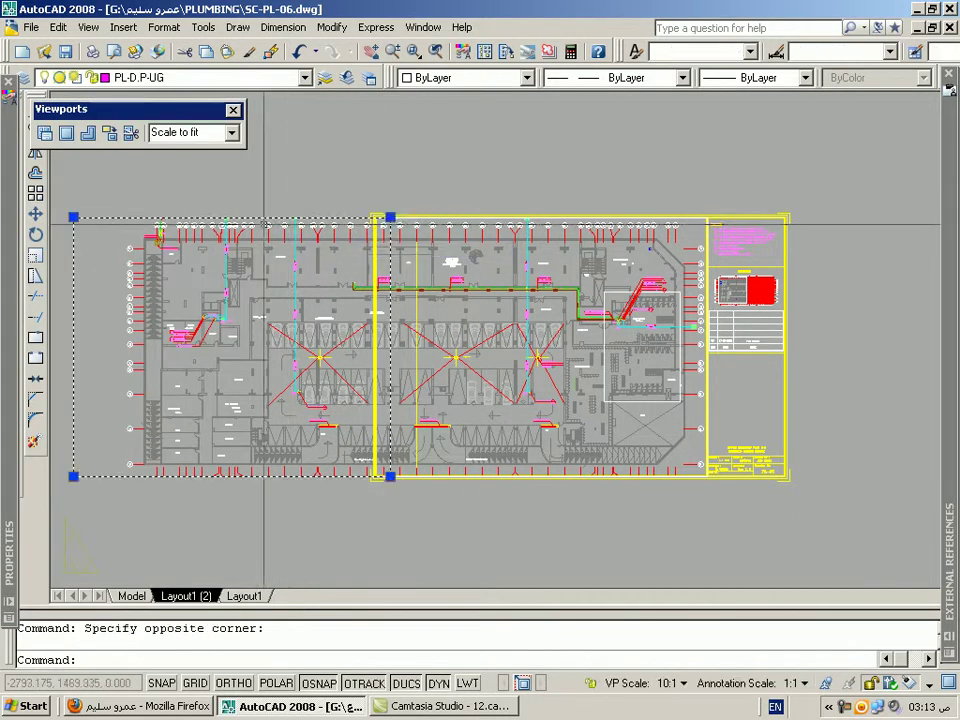
pyautogui.press('Escape')
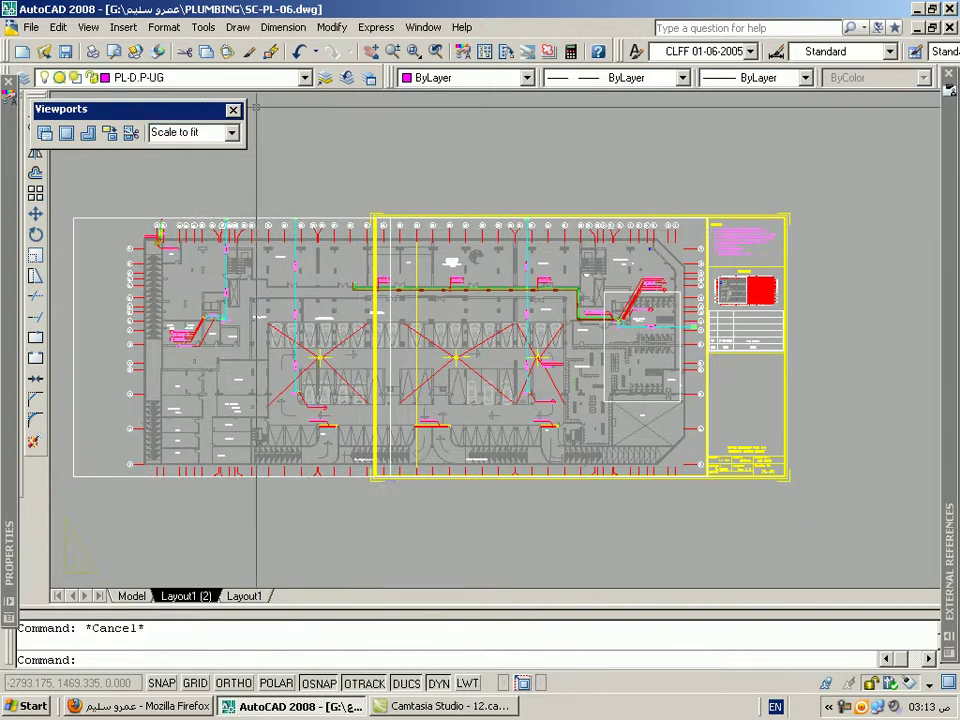
pyautogui.click(378, 30)
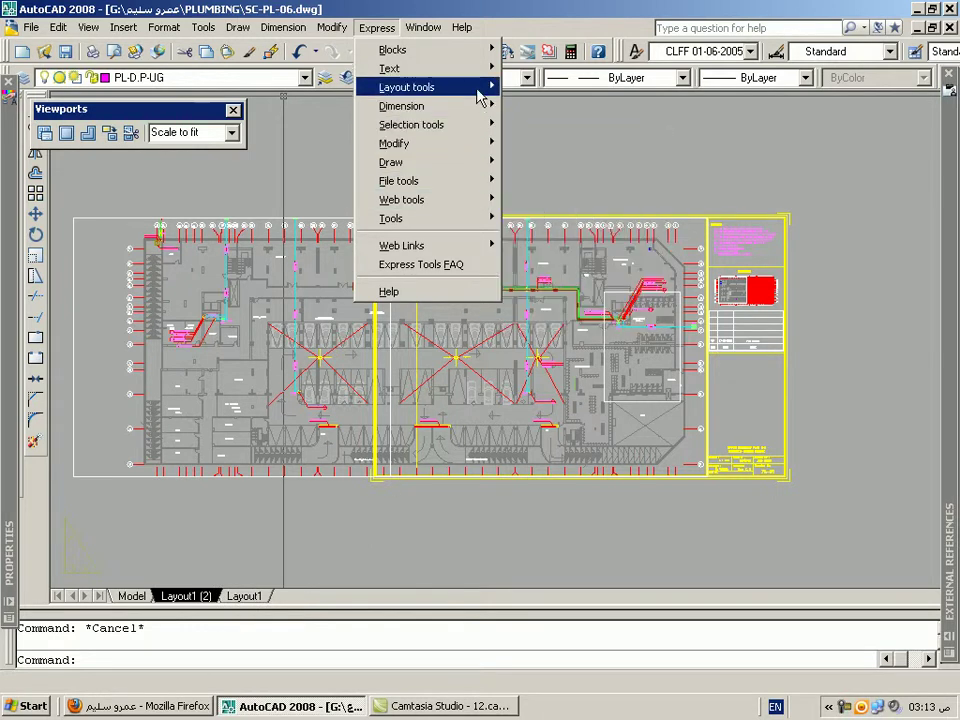
# Step: Merge Layout1 into Layout1 (2) with Merge Layout, answering Y to delete the unused layout
pyautogui.click(556, 161)
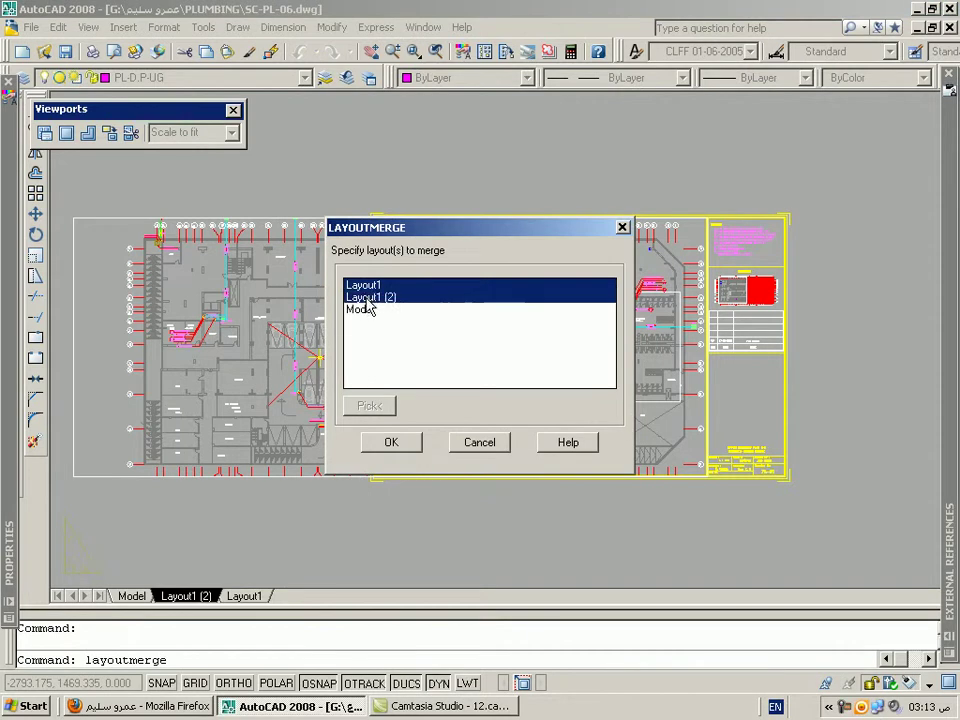
pyautogui.click(378, 443)
pyautogui.click(380, 442)
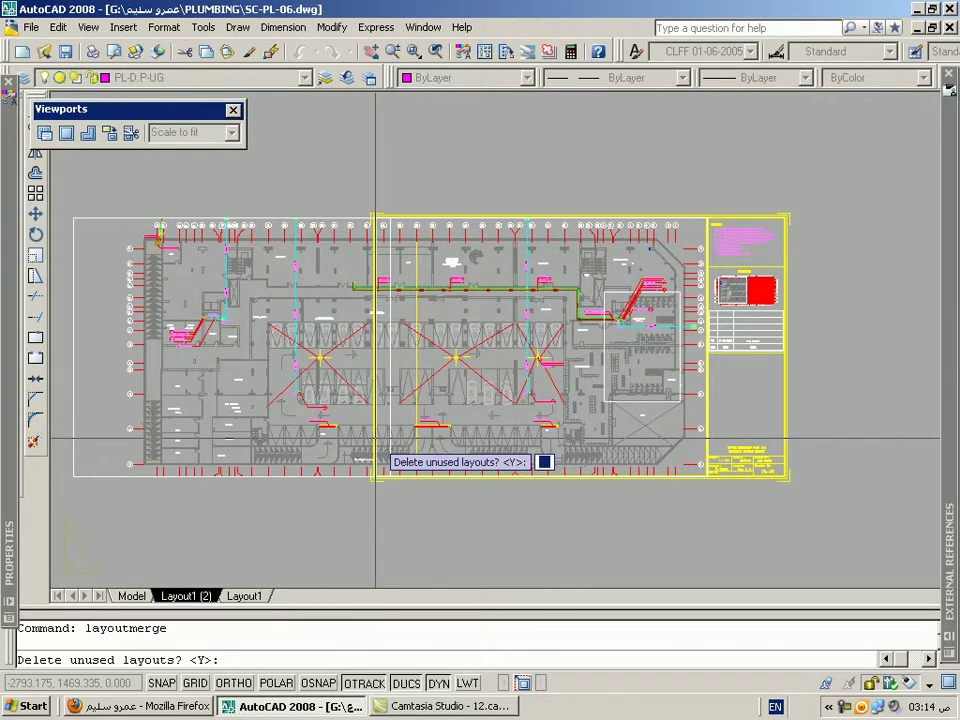
pyautogui.write('y')
pyautogui.press('Return')
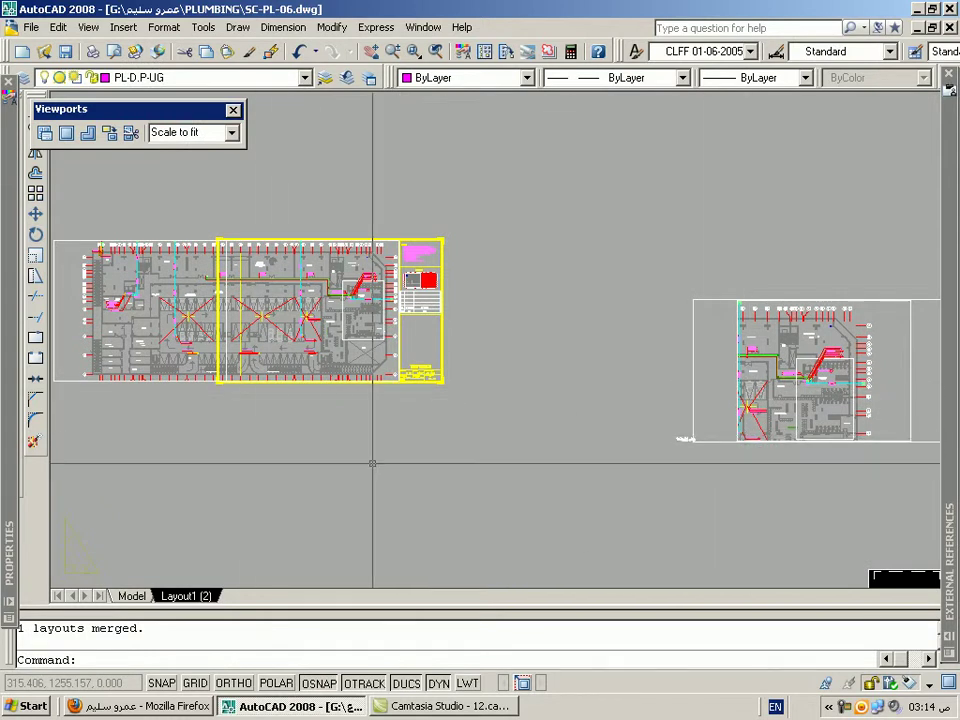
pyautogui.scroll(-2, 374, 470)
pyautogui.moveTo(300, 480); pyautogui.dragTo(422, 500, button='middle')
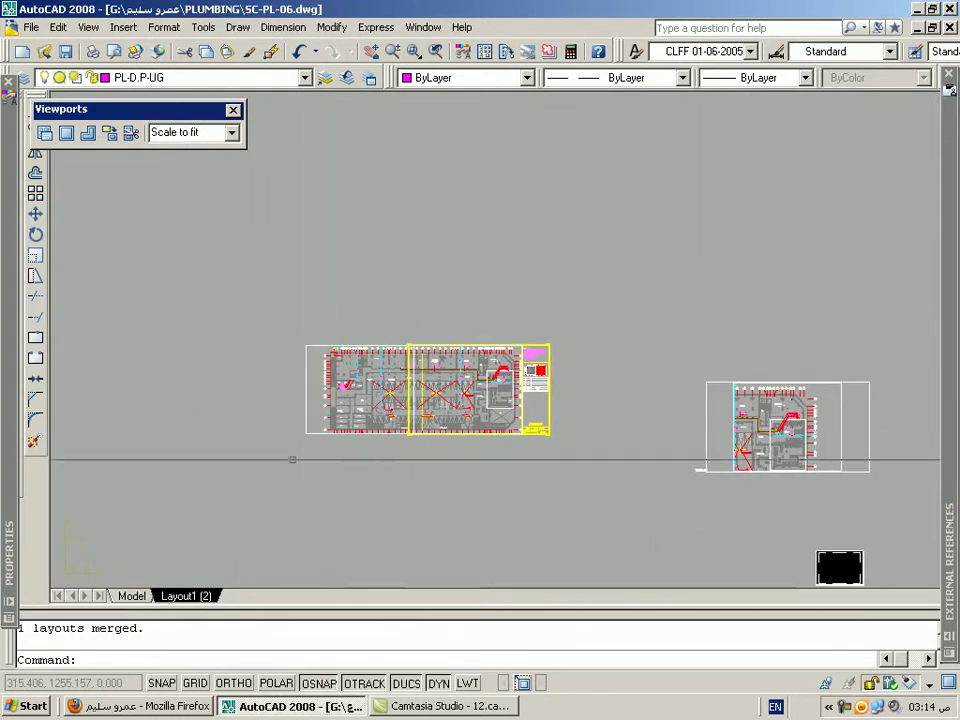
pyautogui.scroll(2, 284, 387)
pyautogui.scroll(4, 295, 387)
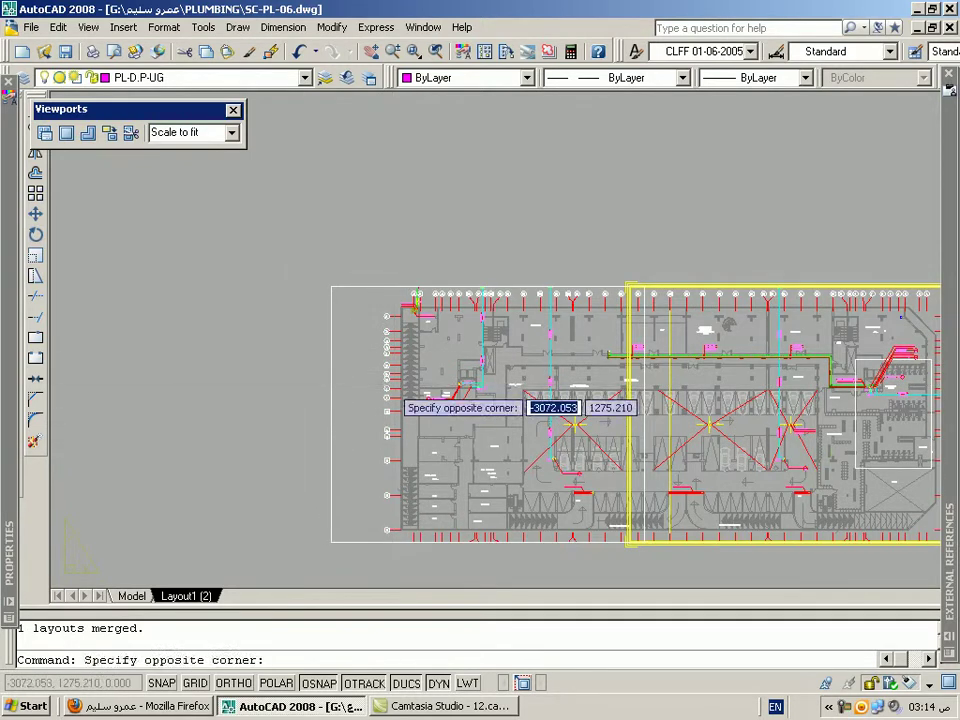
pyautogui.doubleClick(405, 387)
pyautogui.scroll(-6, 443, 380)
pyautogui.scroll(5, 443, 400)
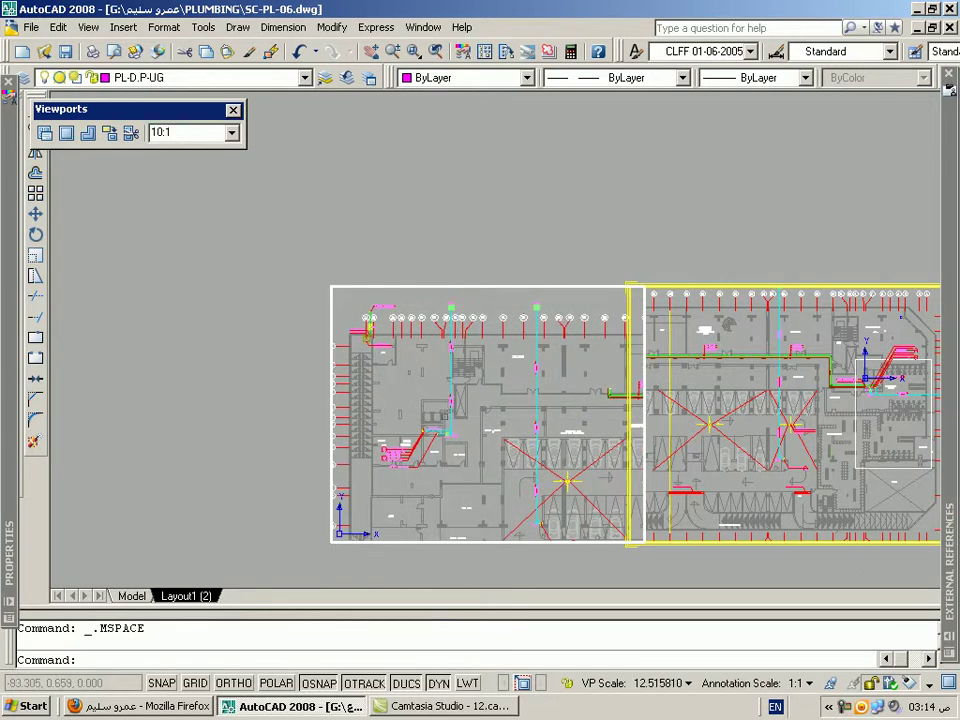
pyautogui.hotkey('ctrl', 'z')
pyautogui.hotkey('ctrl', 'z')
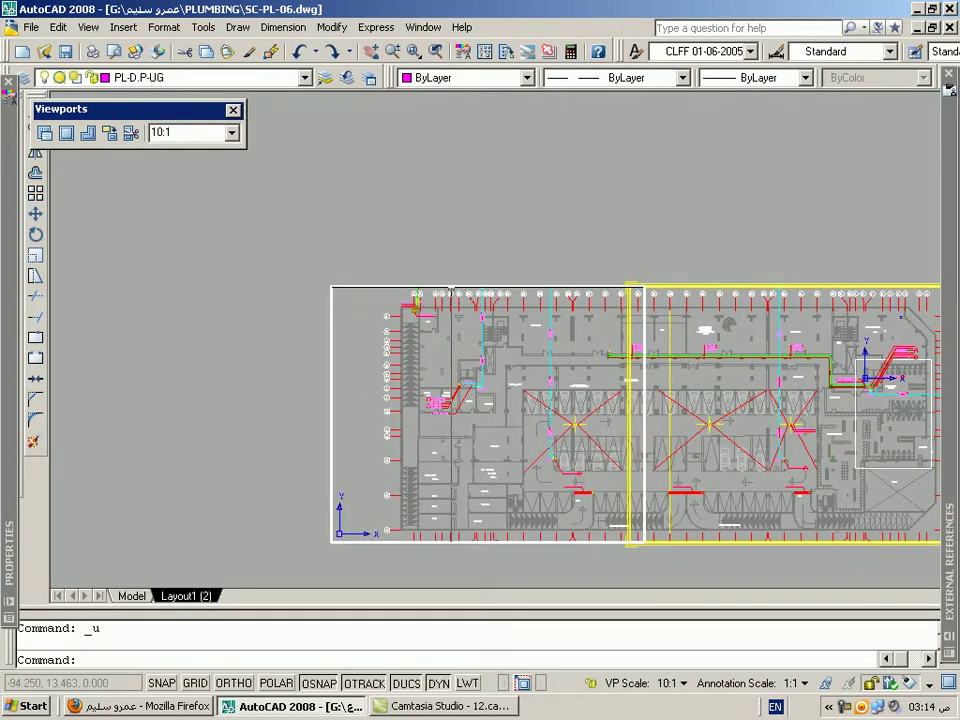
pyautogui.doubleClick(487, 258)
pyautogui.click(407, 287)
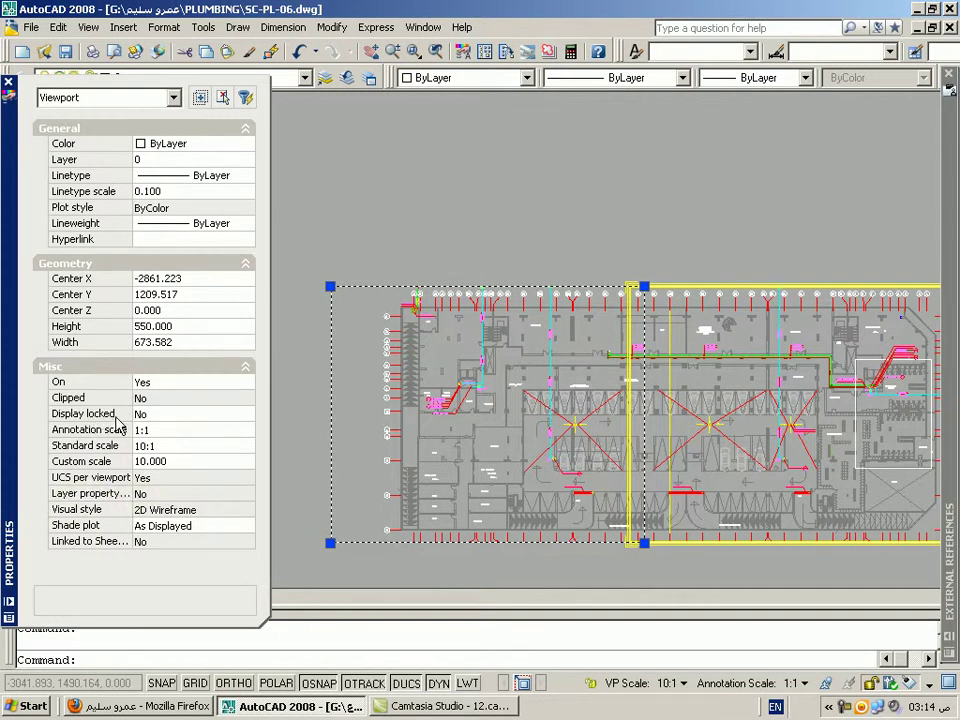
# Step: Set the left viewport's Display locked property to Yes
pyautogui.click(151, 417)
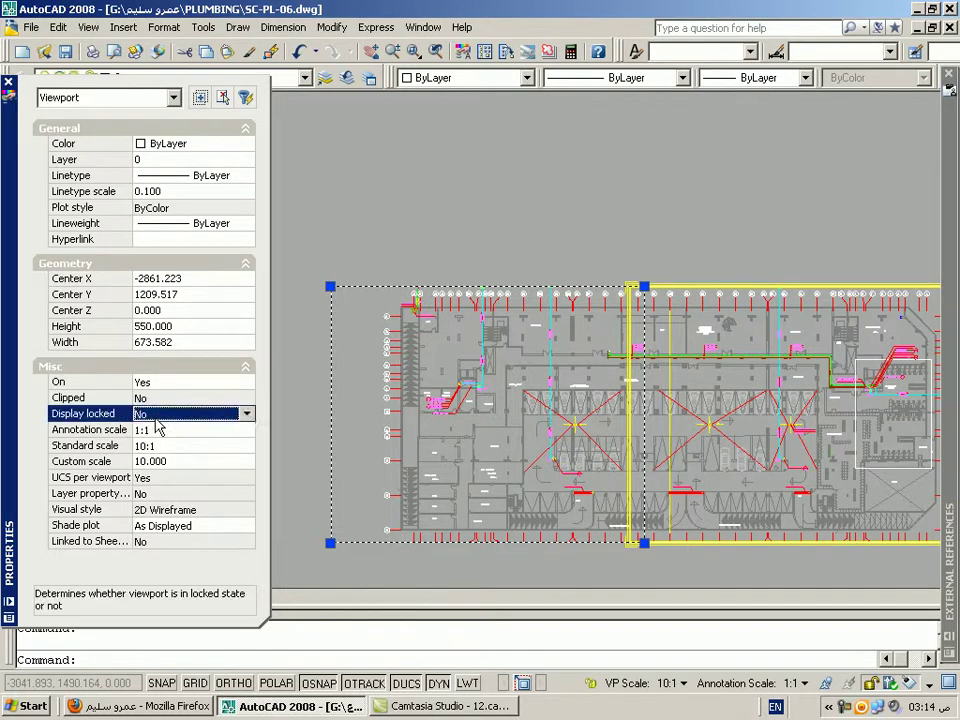
pyautogui.click(158, 433)
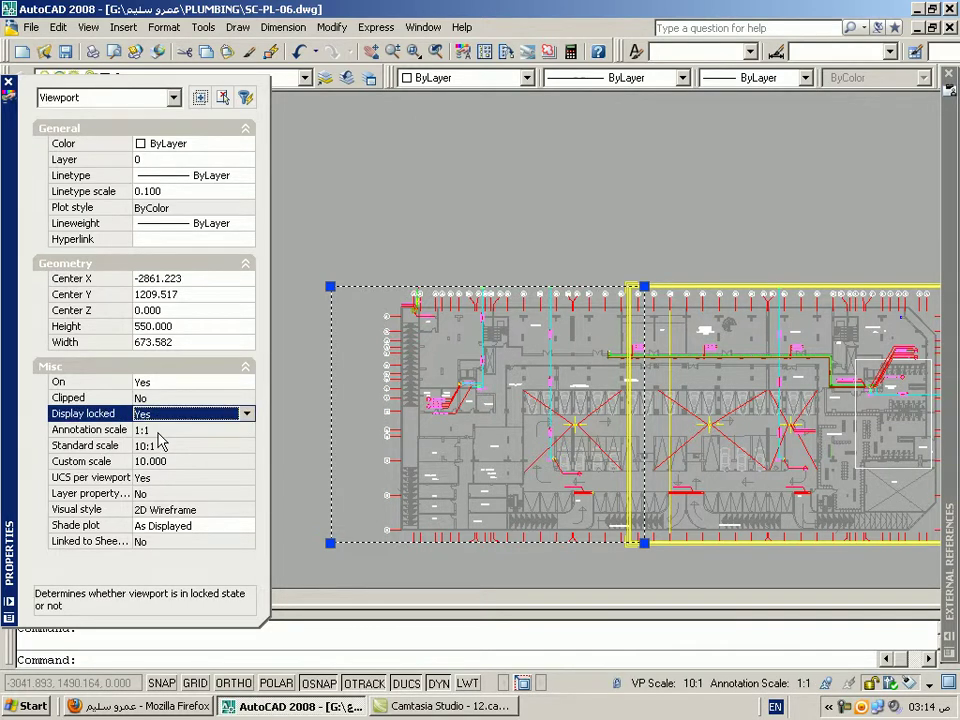
pyautogui.press('Escape')
# Step: Test the lock by zooming inside the locked viewport, then inside the right viewport
pyautogui.doubleClick(569, 455)
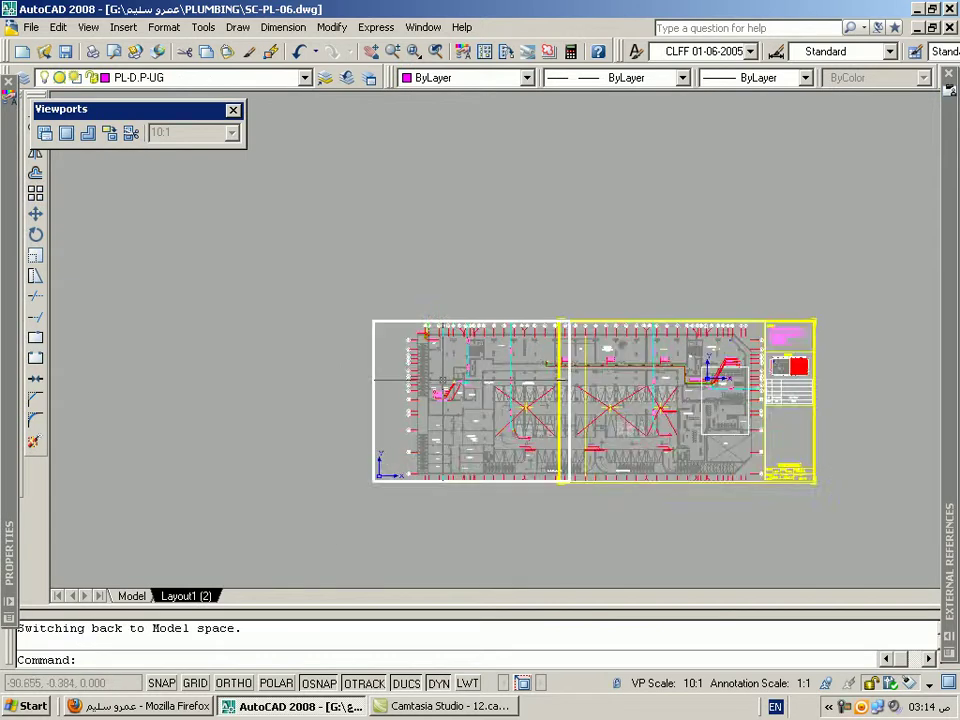
pyautogui.scroll(2, 569, 455)
pyautogui.scroll(-3, 448, 412)
pyautogui.scroll(4, 448, 412)
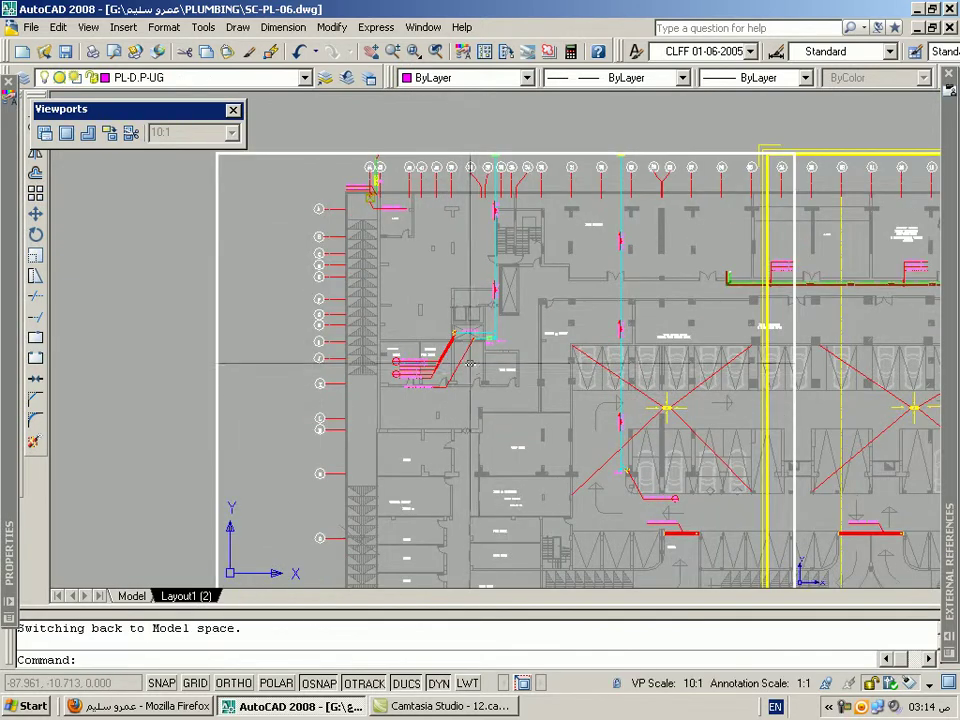
pyautogui.scroll(-2, 328, 320)
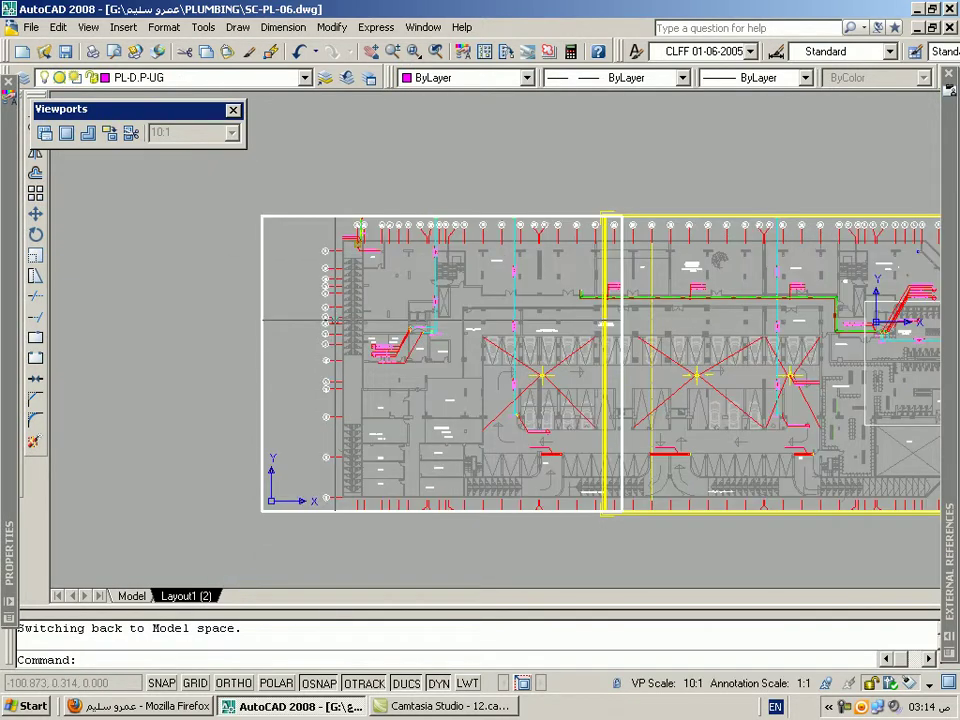
pyautogui.doubleClick(700, 550)
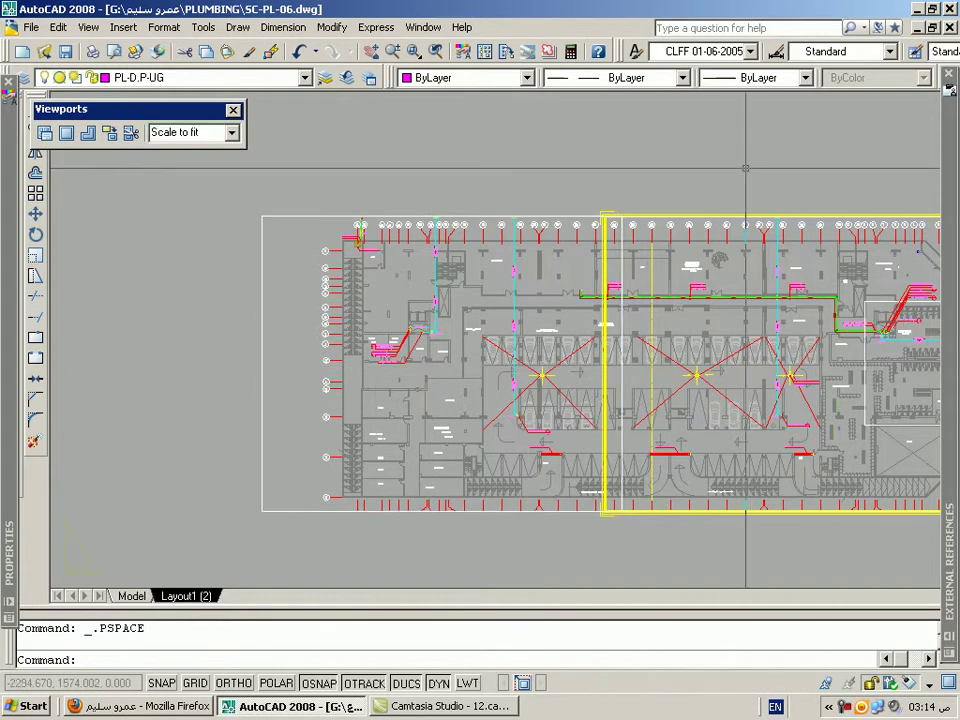
pyautogui.doubleClick(729, 309)
pyautogui.scroll(-4, 729, 309)
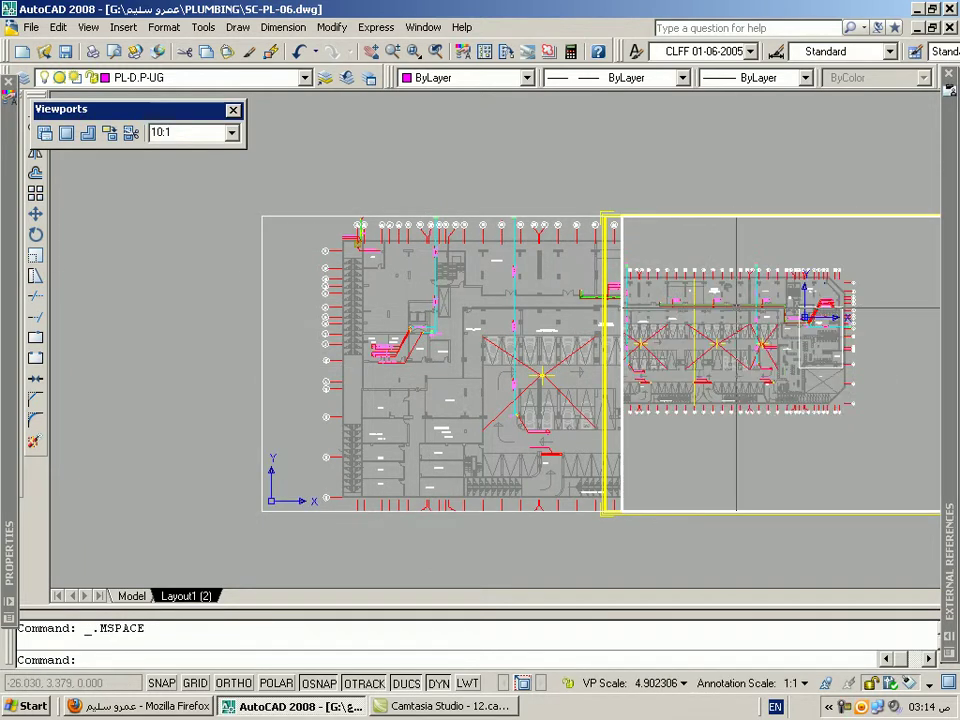
pyautogui.scroll(-5, 468, 196)
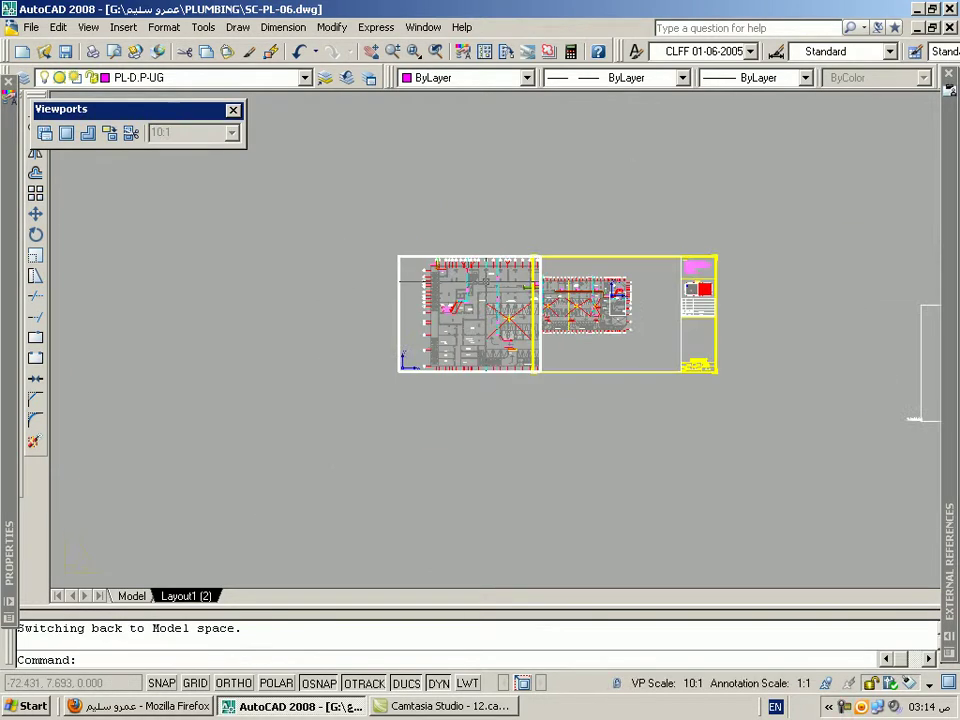
pyautogui.scroll(5, 487, 282)
pyautogui.doubleClick(152, 376)
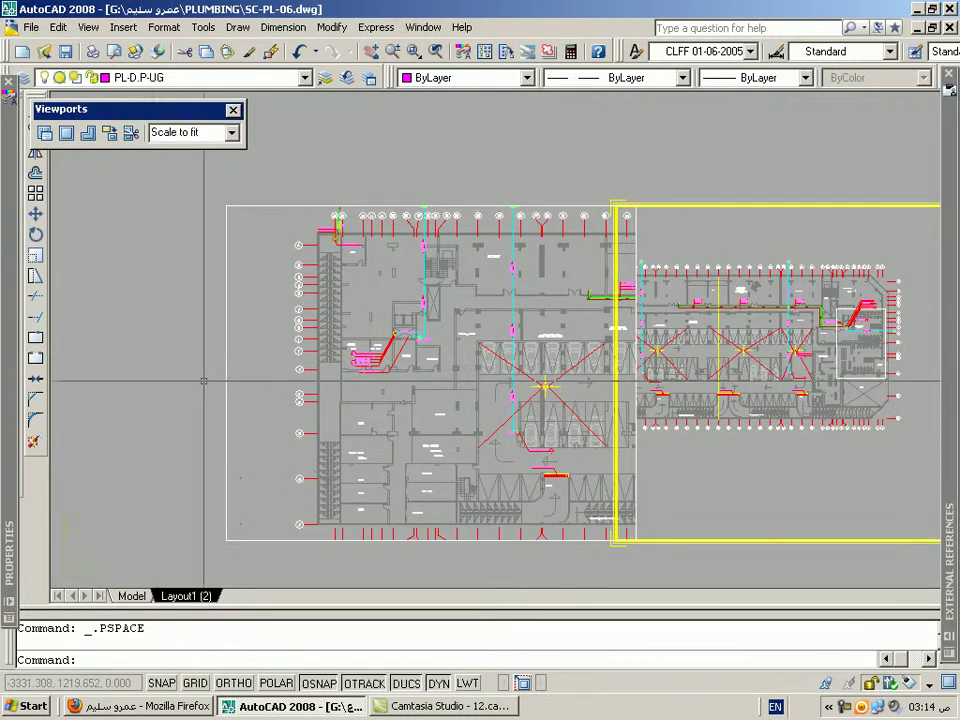